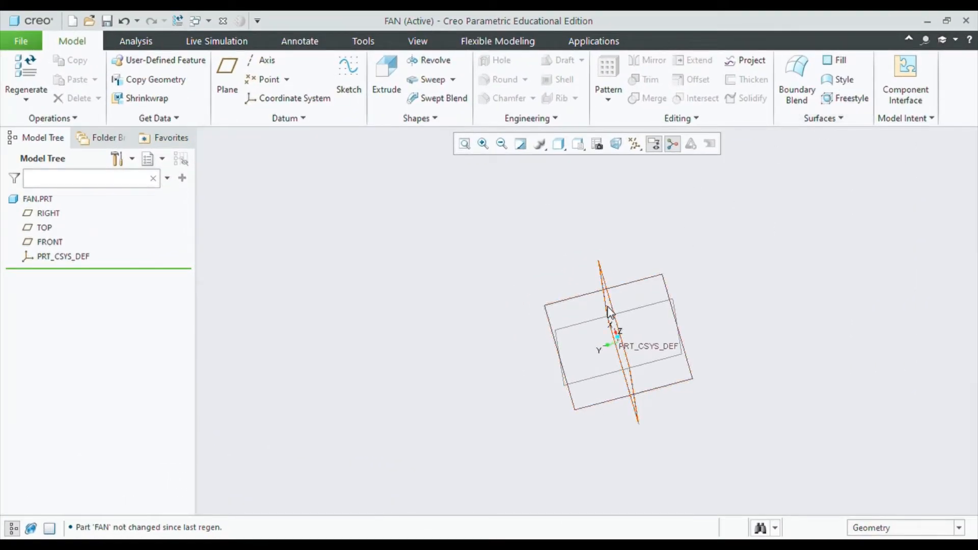
- Sketch a circle of diameter 100 centred on the origin on the FRONT plane
{"action": "middle_click_drag", "start_coordinate": [641, 305], "coordinate": [677, 258]}
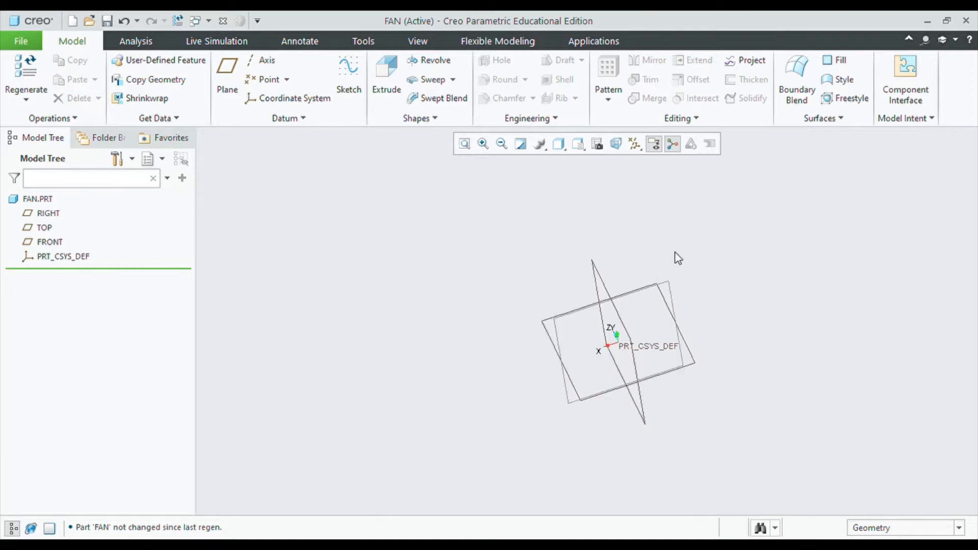
{"action": "left_click", "coordinate": [682, 332]}
{"action": "left_click", "coordinate": [691, 245]}
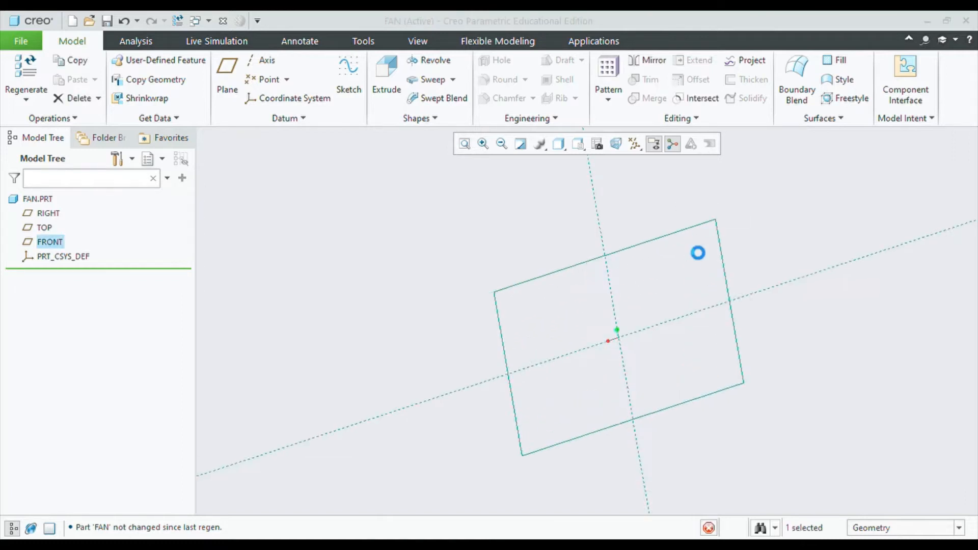
{"action": "left_click", "coordinate": [335, 97]}
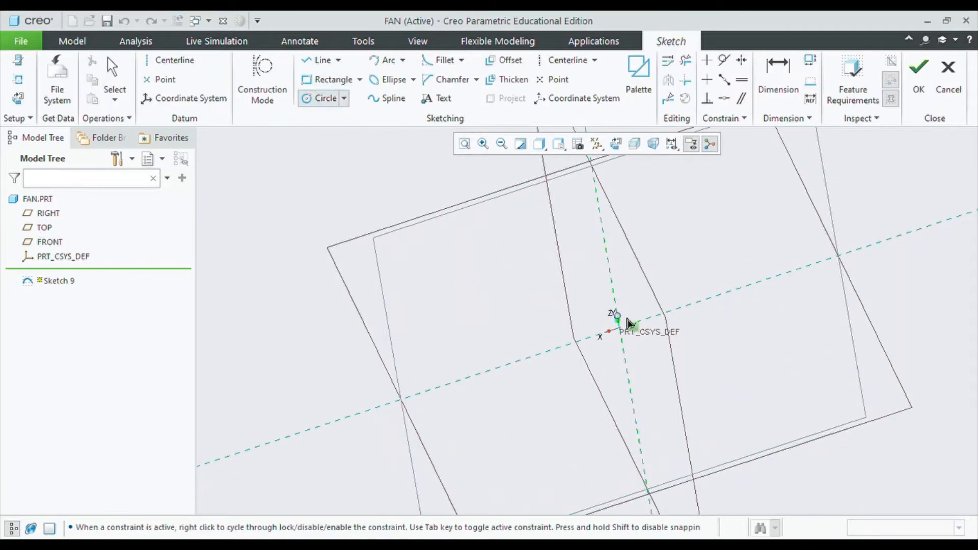
{"action": "left_click", "coordinate": [676, 341]}
{"action": "middle_click", "coordinate": [713, 327]}
{"action": "double_click", "coordinate": [545, 390]}
{"action": "type", "text": "100"}
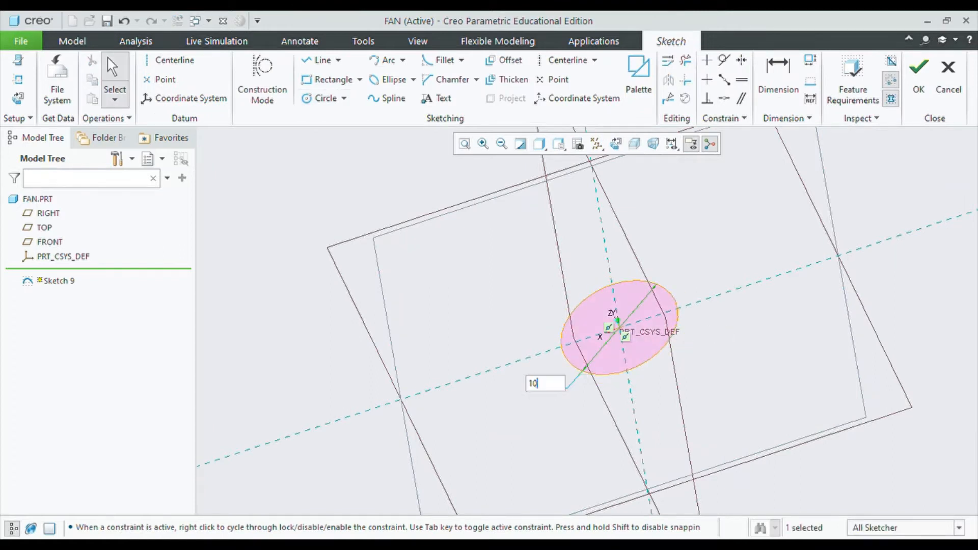
{"action": "key", "text": "Return"}
{"action": "left_click", "coordinate": [931, 83]}
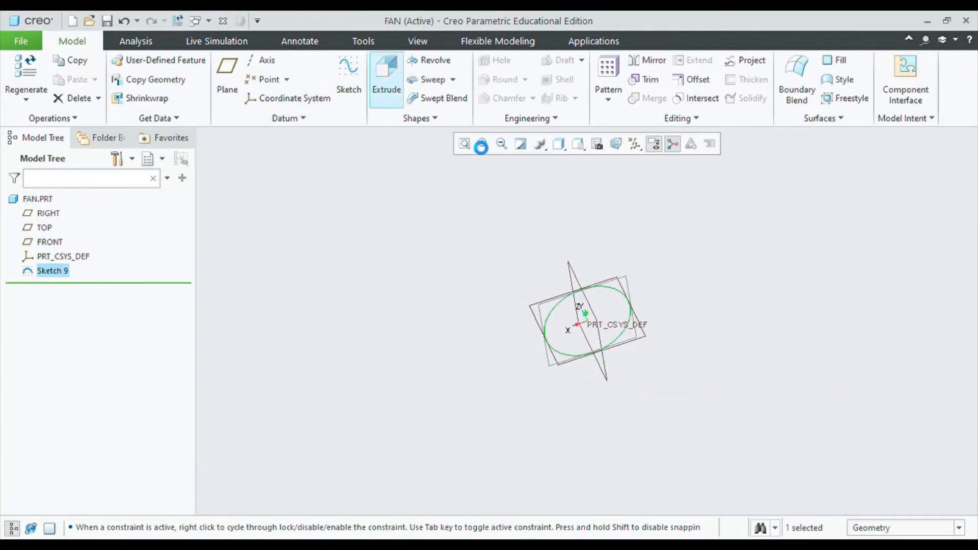
- Cancel the circle's extrusion and undo the sketch on the FRONT plane
{"action": "middle_click_drag", "start_coordinate": [687, 239], "coordinate": [745, 288]}
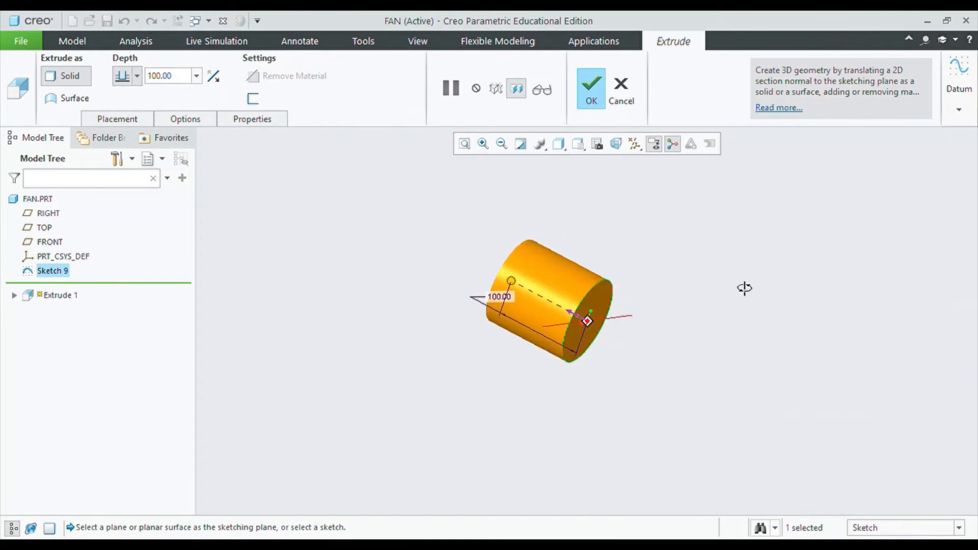
{"action": "left_click", "coordinate": [621, 89]}
{"action": "left_click", "coordinate": [623, 342]}
{"action": "left_click", "coordinate": [775, 238]}
{"action": "key", "text": "ctrl+z"}
- Sketch a circle of diameter 100 centred on the origin on the TOP plane
{"action": "left_click", "coordinate": [578, 420]}
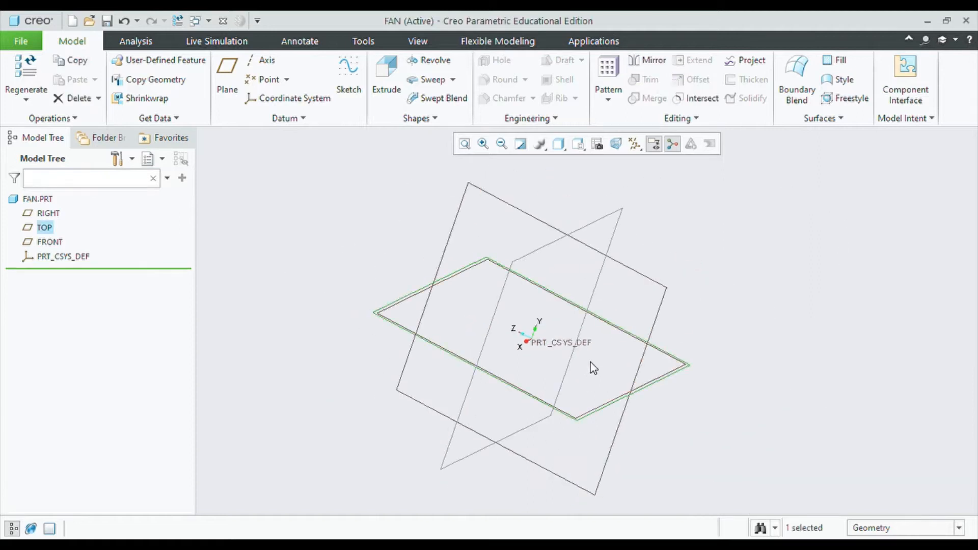
{"action": "left_click", "coordinate": [604, 361]}
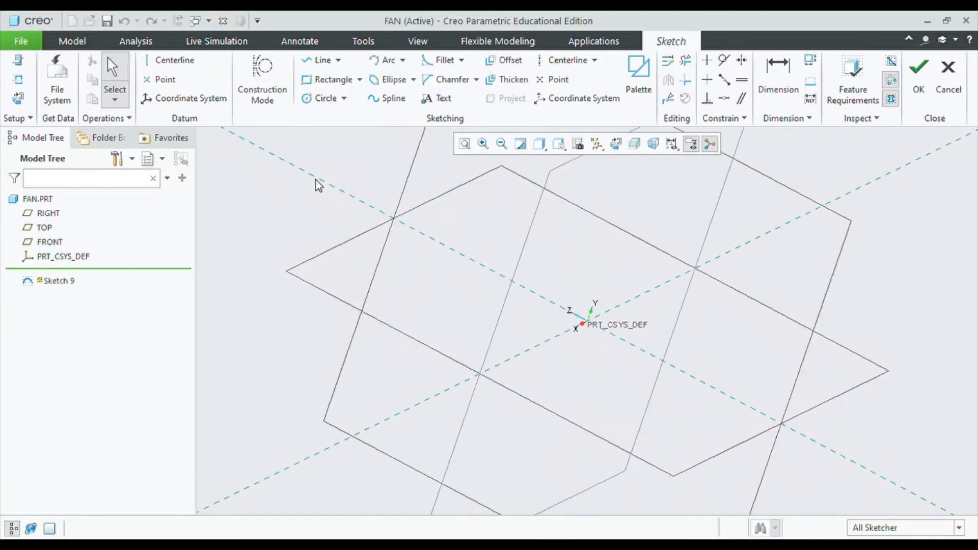
{"action": "left_click", "coordinate": [324, 98]}
{"action": "left_click", "coordinate": [588, 322]}
{"action": "left_click", "coordinate": [686, 363]}
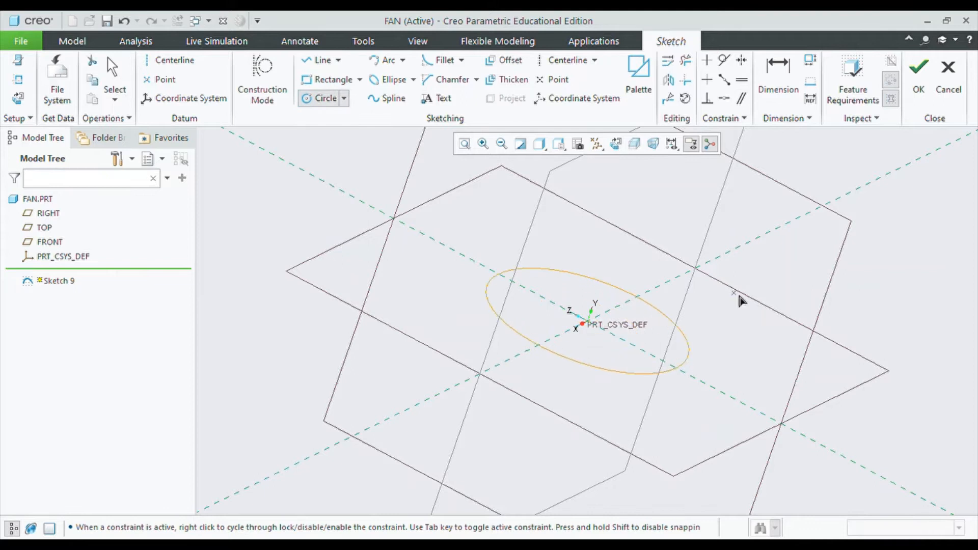
{"action": "middle_click", "coordinate": [742, 299]}
{"action": "double_click", "coordinate": [537, 245]}
{"action": "type", "text": "100"}
{"action": "key", "text": "Return"}
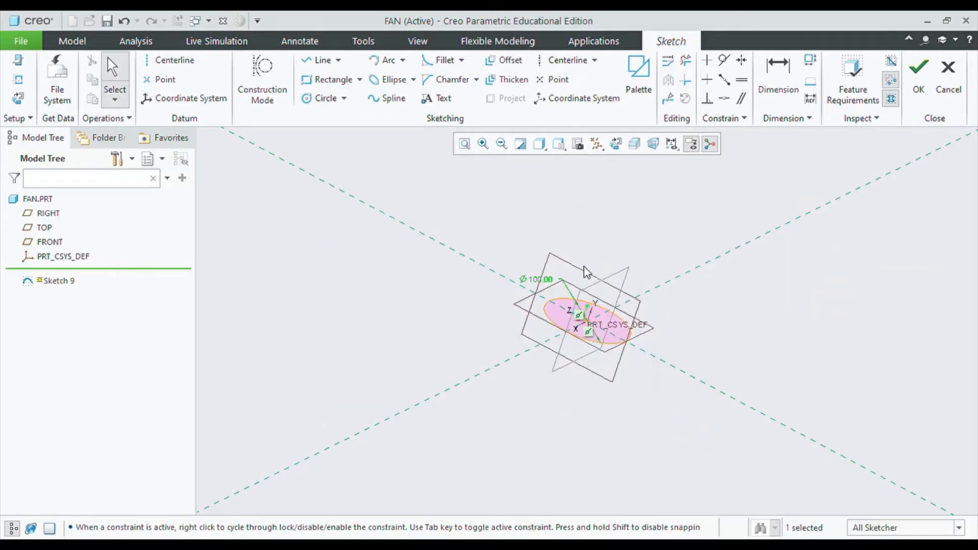
{"action": "left_click", "coordinate": [919, 66]}
- Extrude the circle as a solid to a depth of 50
{"action": "left_click", "coordinate": [385, 87]}
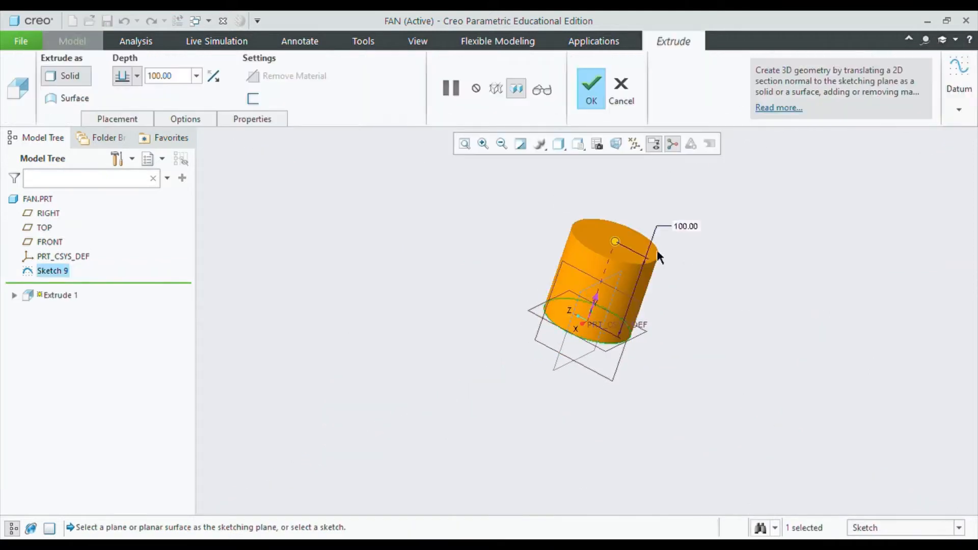
{"action": "double_click", "coordinate": [683, 226]}
{"action": "type", "text": "50"}
{"action": "key", "text": "Return"}
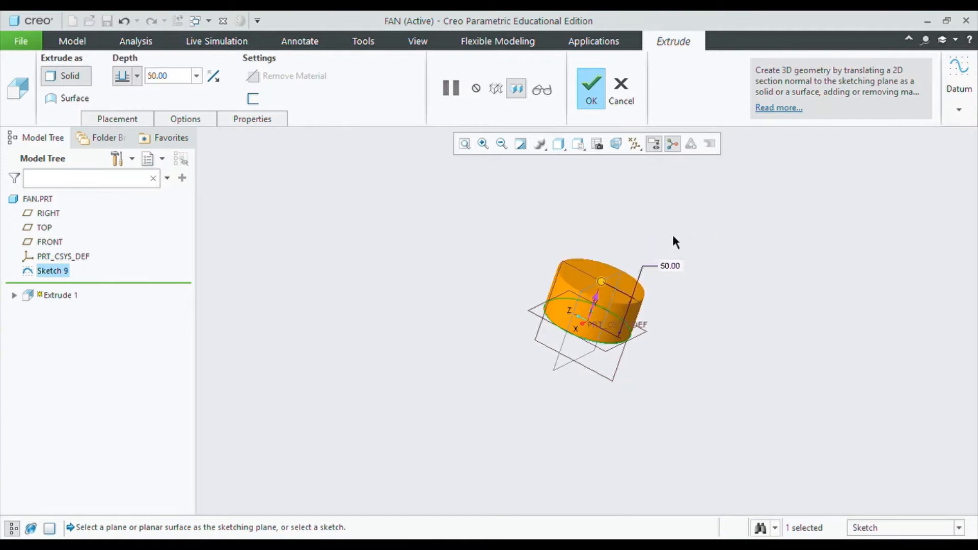
{"action": "left_click", "coordinate": [592, 87]}
- Create a datum plane parallel to FRONT, offset to just outside the cylinder
{"action": "middle_click_drag", "start_coordinate": [669, 188], "coordinate": [722, 279]}
{"action": "key", "text": "ctrl+d"}
{"action": "key", "text": "p"}
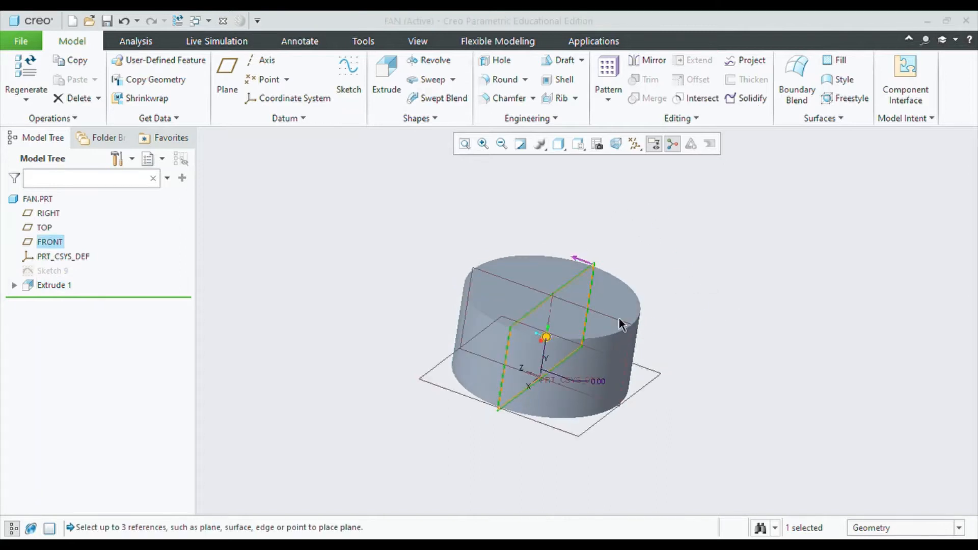
{"action": "left_click_drag", "start_coordinate": [546, 337], "coordinate": [632, 368]}
{"action": "middle_click_drag", "start_coordinate": [631, 368], "coordinate": [764, 306]}
{"action": "middle_click", "coordinate": [925, 362]}
- On the offset datum plane, sketch a diagonal line at about 31° from the cylinder's base towards its upper edge
{"action": "middle_click_drag", "start_coordinate": [760, 272], "coordinate": [759, 285]}
{"action": "key", "text": "s"}
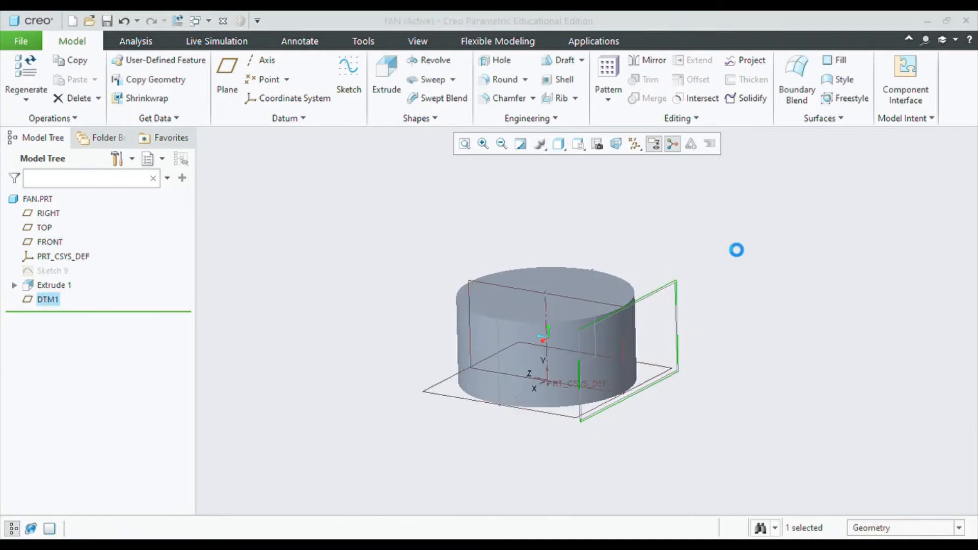
{"action": "left_click", "coordinate": [617, 146]}
{"action": "left_click", "coordinate": [322, 61]}
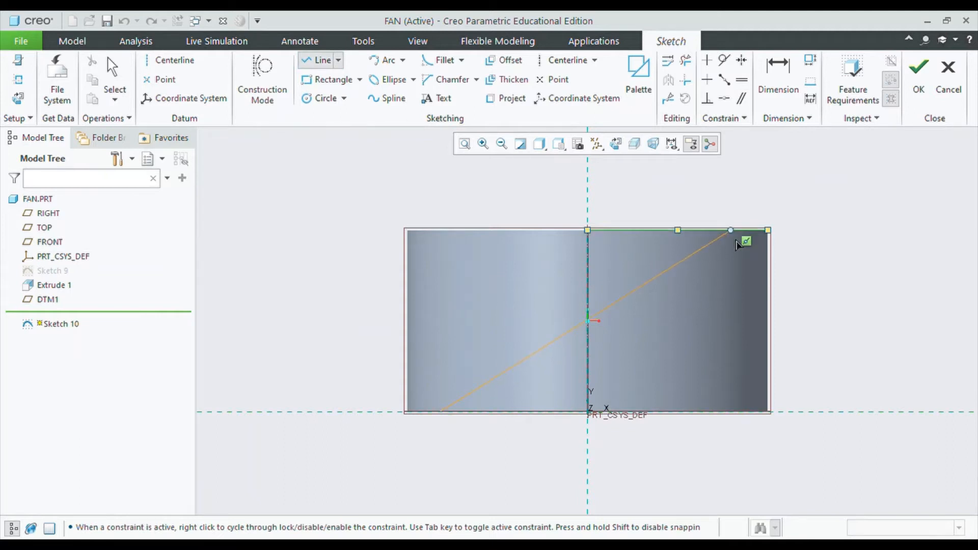
{"action": "middle_click_drag", "start_coordinate": [458, 422], "coordinate": [484, 415]}
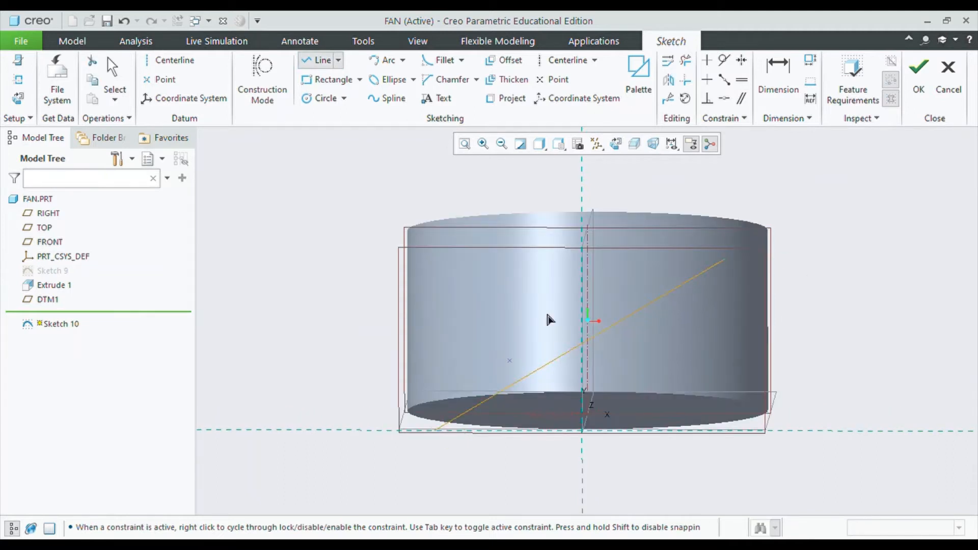
{"action": "left_click", "coordinate": [616, 143]}
{"action": "middle_click", "coordinate": [443, 403]}
- Move the line's lower endpoint to about 3.4 above the cylinder's base and finish the sketch
{"action": "left_click", "coordinate": [435, 426]}
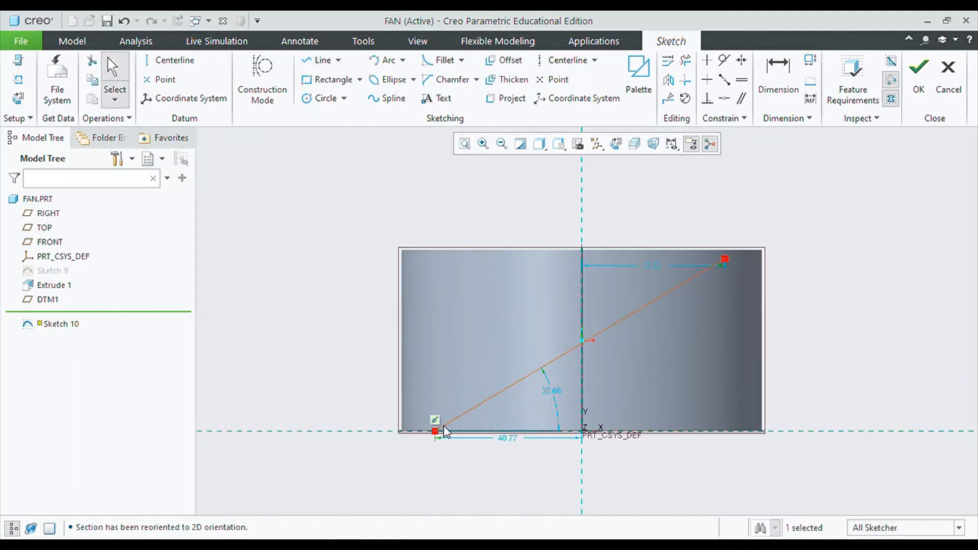
{"action": "mouse_move", "coordinate": [439, 430]}
{"action": "left_mouse_down"}
{"action": "mouse_move", "coordinate": [427, 430]}
{"action": "mouse_move", "coordinate": [441, 418]}
{"action": "left_mouse_up"}
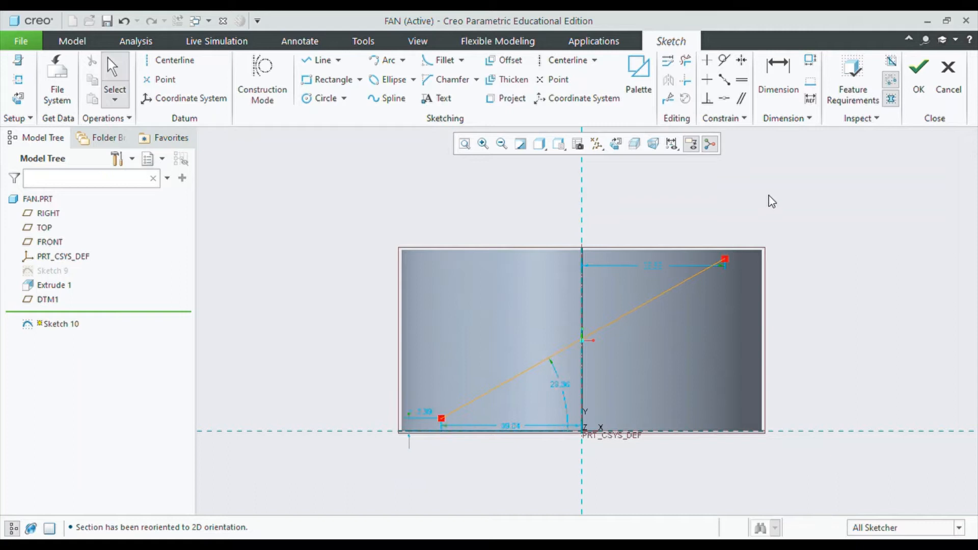
{"action": "left_click", "coordinate": [919, 71]}
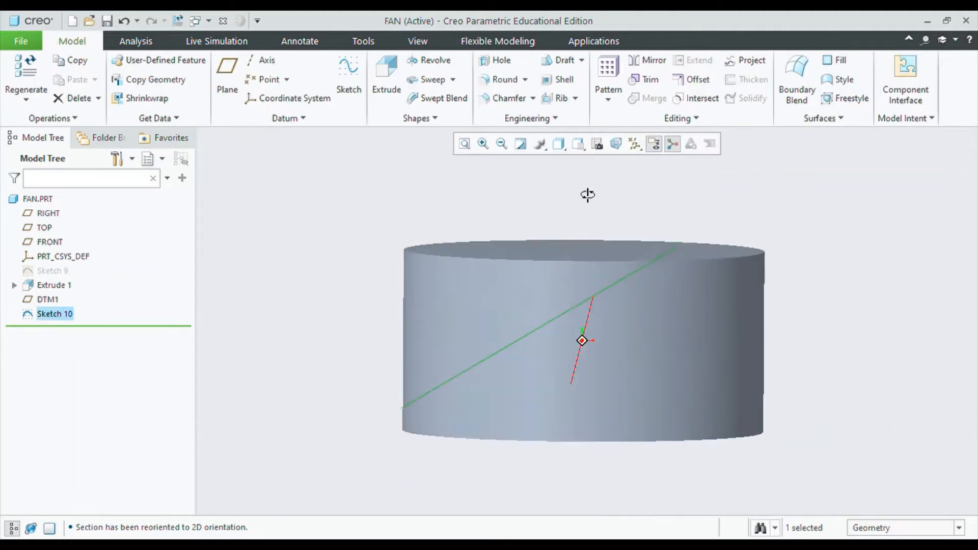
- Wrap the diagonal line sketch onto the cylinder's curved surface
{"action": "middle_click_drag", "start_coordinate": [603, 210], "coordinate": [695, 234]}
{"action": "left_click", "coordinate": [696, 118]}
{"action": "left_click", "coordinate": [685, 140]}
{"action": "middle_click_drag", "start_coordinate": [561, 312], "coordinate": [478, 193]}
{"action": "middle_click", "coordinate": [478, 195]}
- Sweep a straight line section, pointing radially outward from the cylinder, along the wrapped curve as a surface
{"action": "middle_click_drag", "start_coordinate": [588, 284], "coordinate": [528, 150]}
{"action": "left_click", "coordinate": [435, 80]}
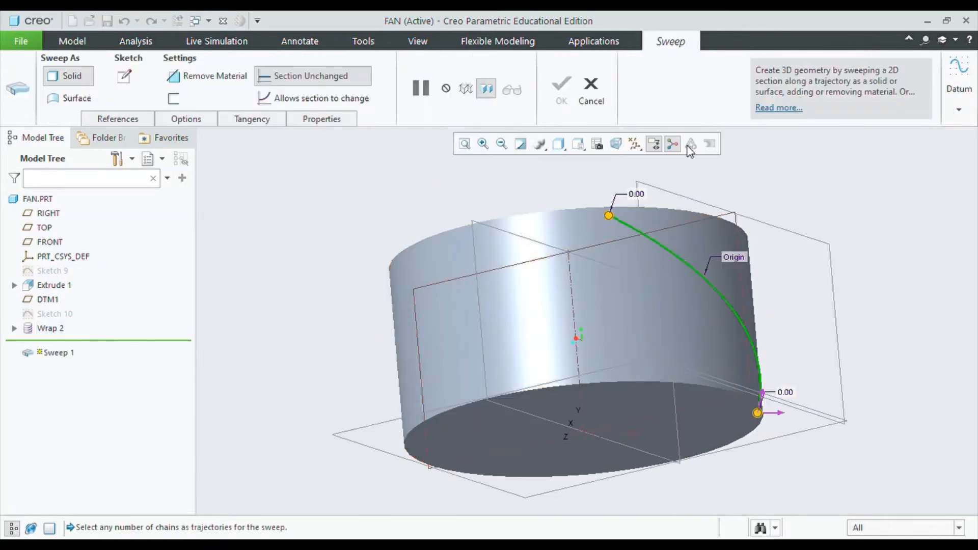
{"action": "left_click", "coordinate": [124, 78]}
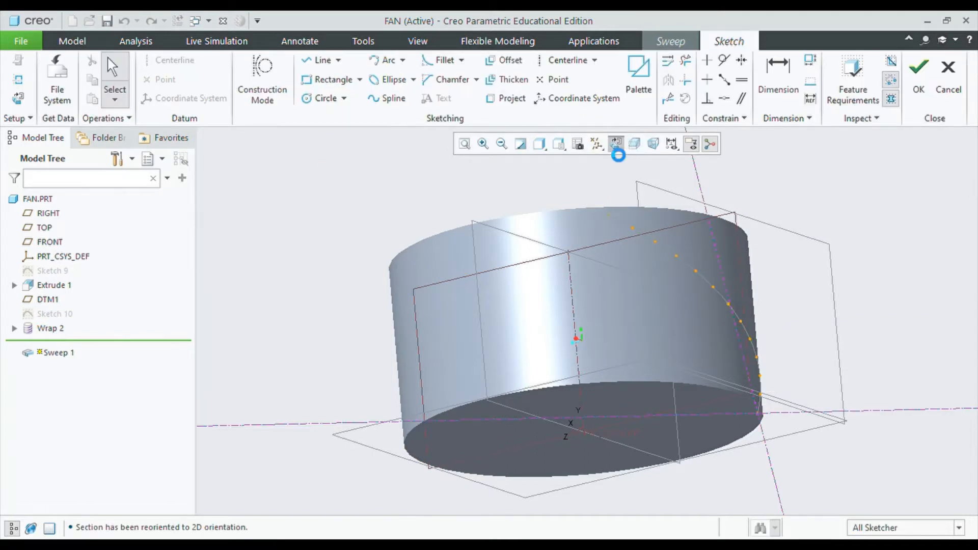
{"action": "left_click", "coordinate": [317, 60]}
{"action": "scroll", "coordinate": [571, 458], "scroll_direction": "up", "scroll_amount": 3}
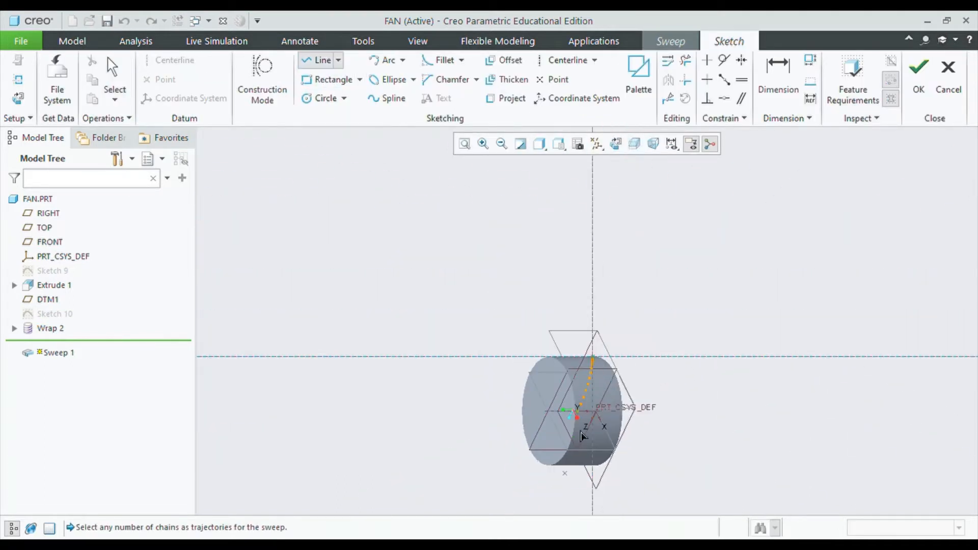
{"action": "middle_click", "coordinate": [774, 249]}
{"action": "middle_click", "coordinate": [836, 237]}
{"action": "left_click", "coordinate": [933, 84]}
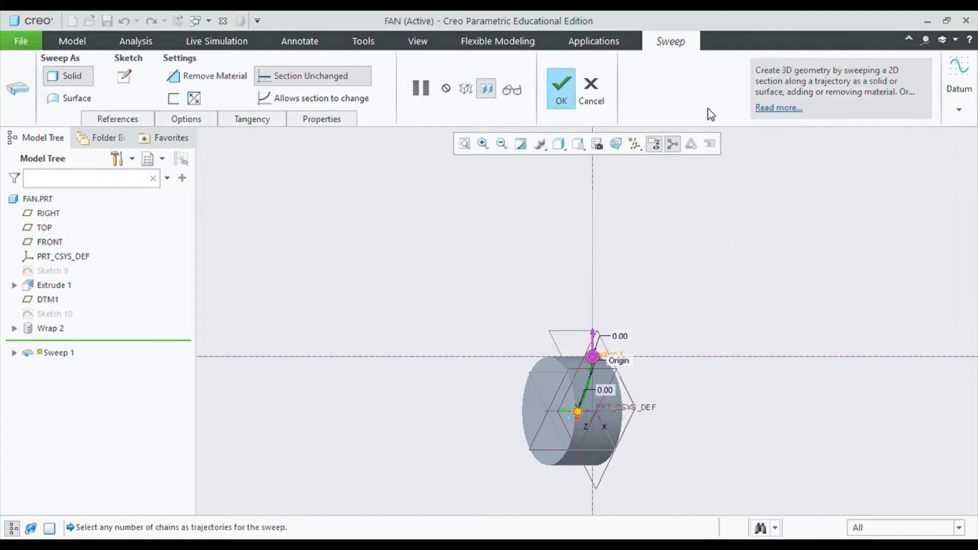
{"action": "left_click", "coordinate": [66, 95]}
{"action": "left_click", "coordinate": [562, 90]}
- Start a sketch on the TOP plane and project the cylinder's circular edge into it
{"action": "middle_click_drag", "start_coordinate": [753, 284], "coordinate": [682, 361]}
{"action": "left_click", "coordinate": [644, 345]}
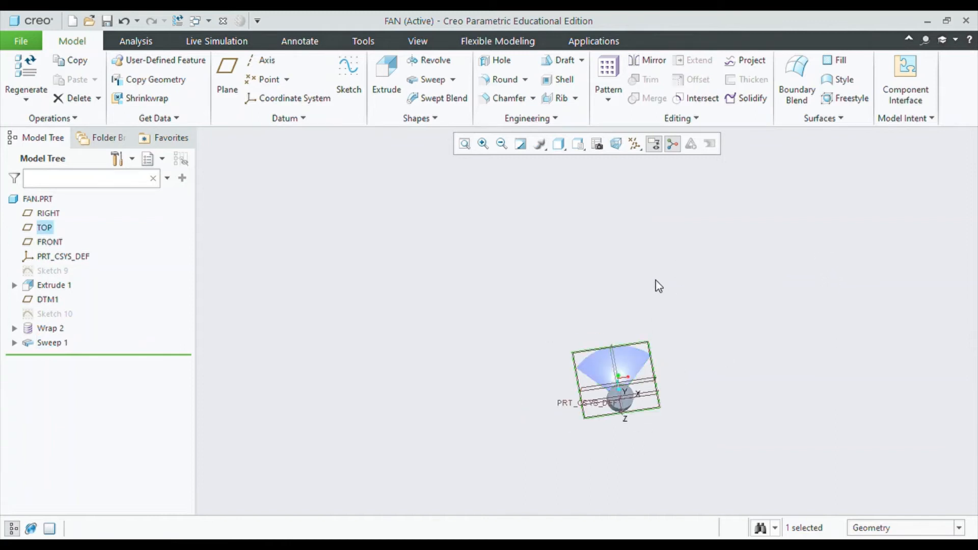
{"action": "left_click", "coordinate": [655, 281]}
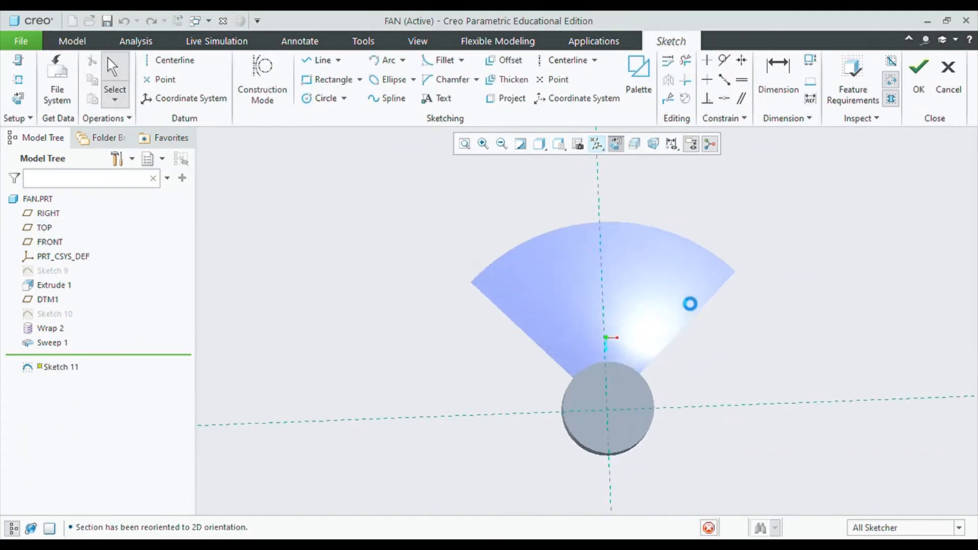
{"action": "left_click", "coordinate": [380, 101]}
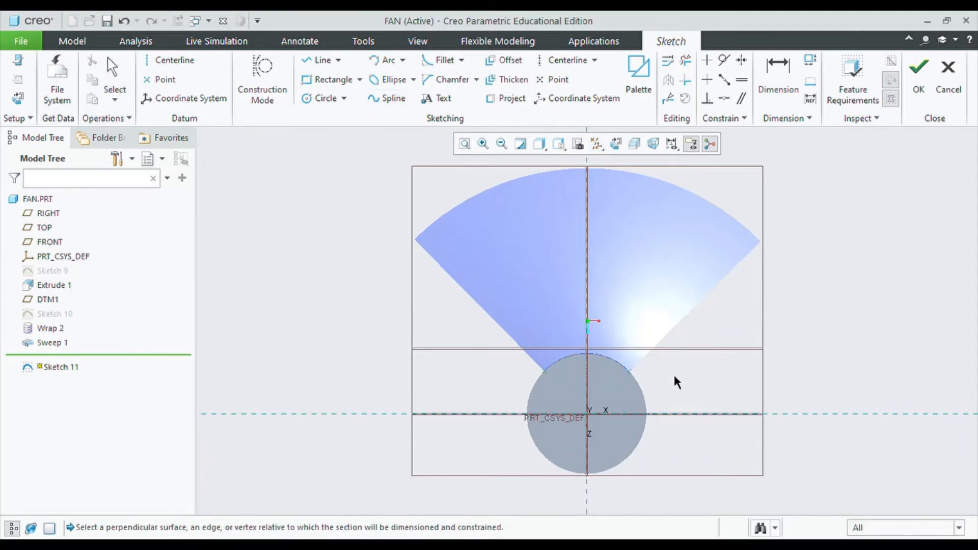
{"action": "scroll", "coordinate": [588, 339], "scroll_direction": "up", "scroll_amount": 3}
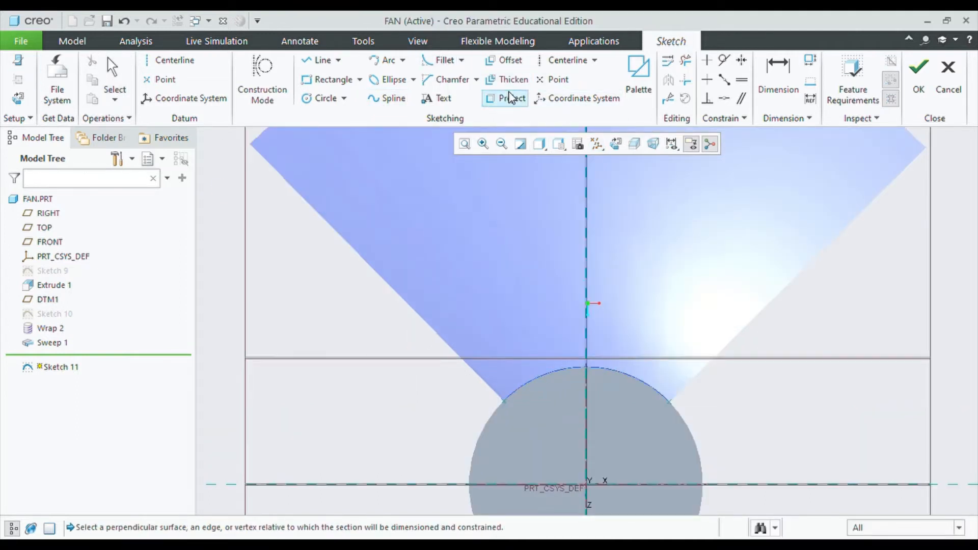
{"action": "left_click", "coordinate": [497, 98]}
{"action": "left_click", "coordinate": [586, 372]}
{"action": "middle_click", "coordinate": [872, 350]}
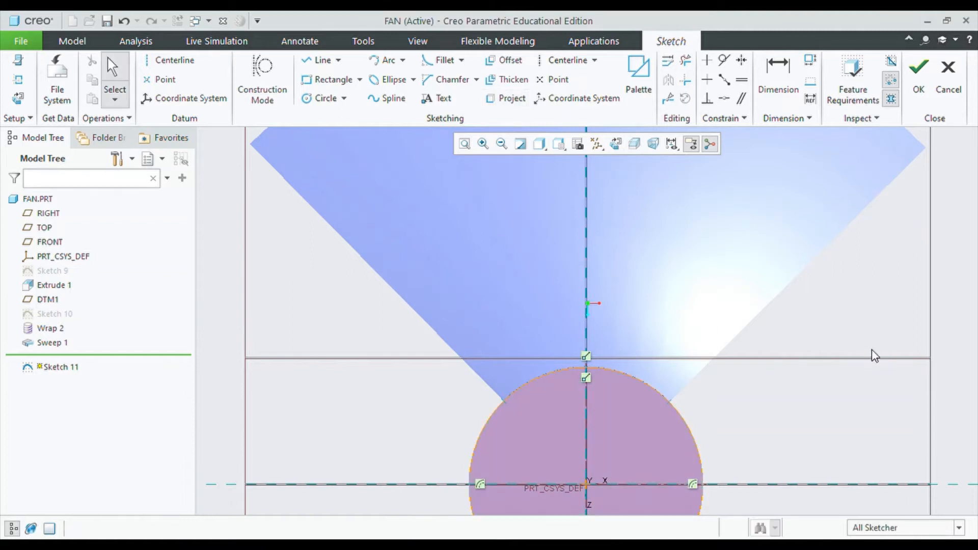
- Sketch a rounded blade outline with a spline inside the swept surface, running between its two root corners on the circle
{"action": "left_click", "coordinate": [406, 99]}
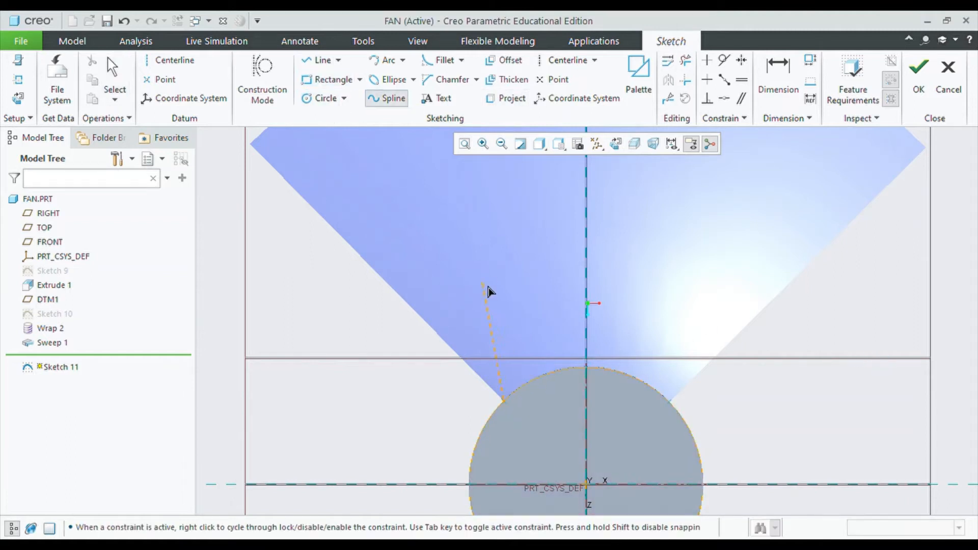
{"action": "middle_click", "coordinate": [493, 257]}
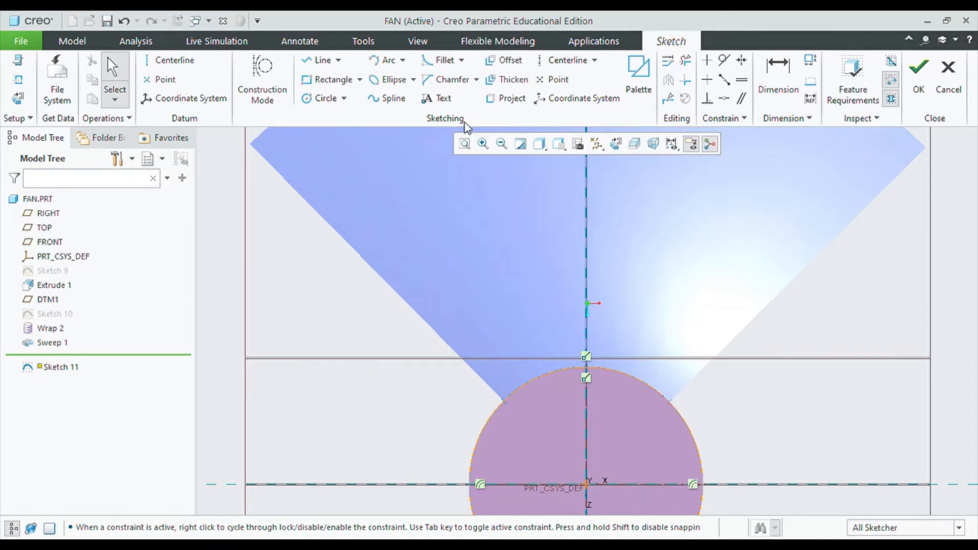
{"action": "left_click", "coordinate": [397, 100]}
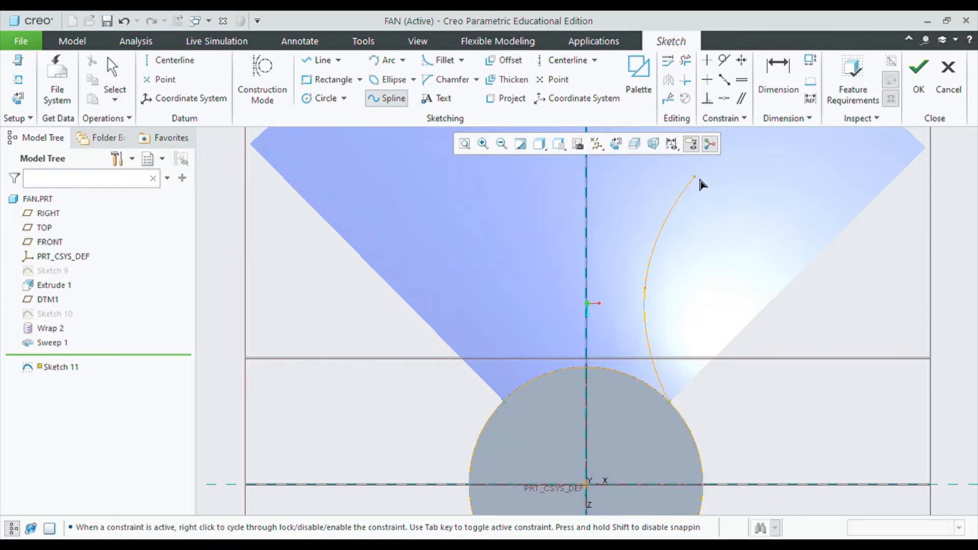
{"action": "scroll", "coordinate": [702, 265], "scroll_direction": "up", "scroll_amount": 1}
{"action": "scroll", "coordinate": [658, 357], "scroll_direction": "down", "scroll_amount": 2}
{"action": "scroll", "coordinate": [655, 364], "scroll_direction": "up", "scroll_amount": 3}
{"action": "scroll", "coordinate": [751, 191], "scroll_direction": "up", "scroll_amount": 1}
{"action": "scroll", "coordinate": [748, 185], "scroll_direction": "down", "scroll_amount": 2}
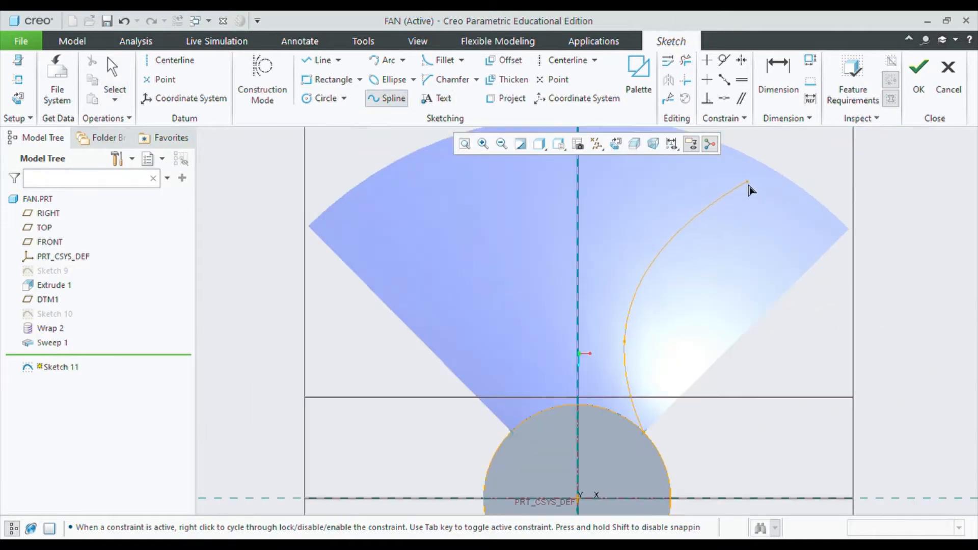
{"action": "left_click", "coordinate": [721, 222]}
{"action": "scroll", "coordinate": [615, 362], "scroll_direction": "up", "scroll_amount": 4}
{"action": "scroll", "coordinate": [633, 306], "scroll_direction": "down", "scroll_amount": 5}
{"action": "left_click", "coordinate": [633, 307]}
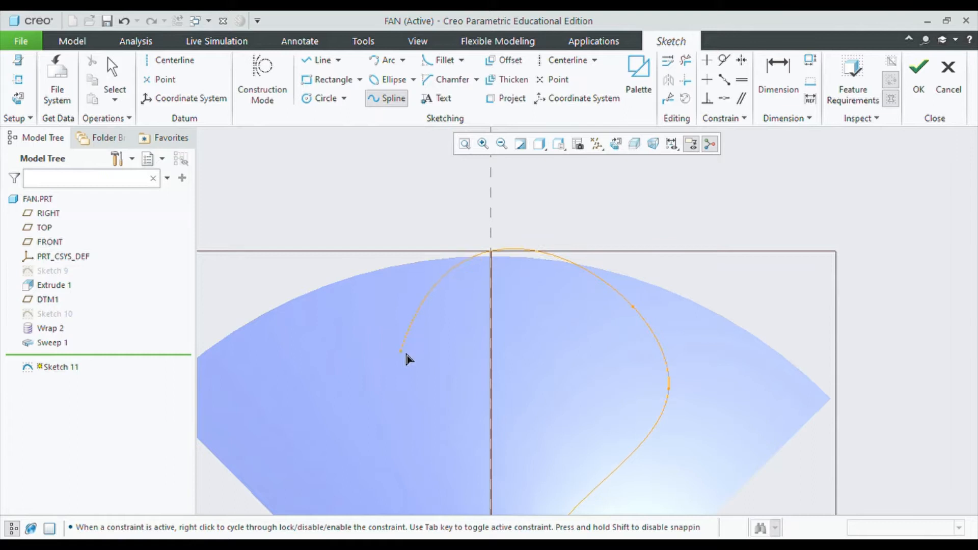
{"action": "scroll", "coordinate": [407, 360], "scroll_direction": "up", "scroll_amount": 5}
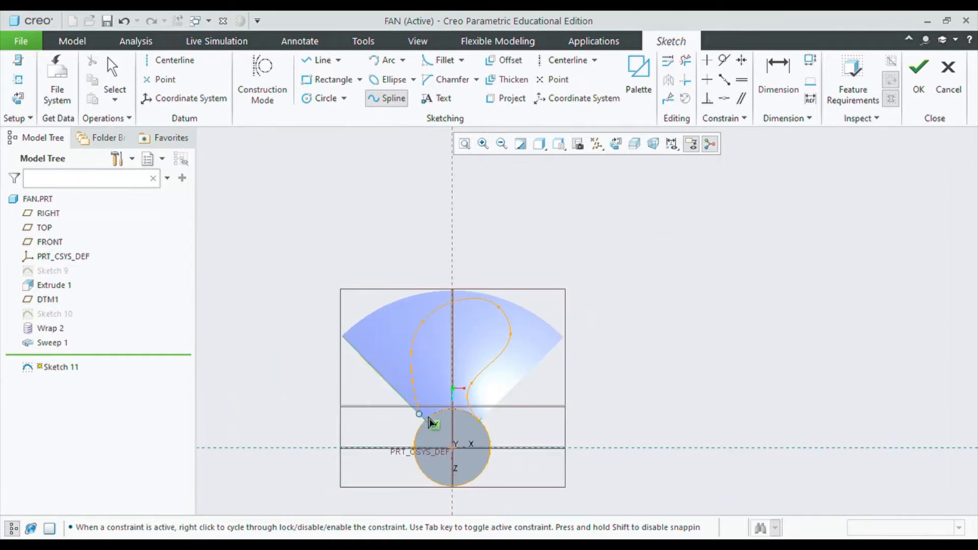
- Finish the spline and reshape the blade tip by moving its upper interpolation point slightly inward
{"action": "left_click", "coordinate": [617, 144]}
{"action": "middle_click", "coordinate": [522, 290]}
{"action": "left_click_drag", "start_coordinate": [494, 308], "coordinate": [480, 307]}
{"action": "scroll", "coordinate": [732, 328], "scroll_direction": "down", "scroll_amount": 3}
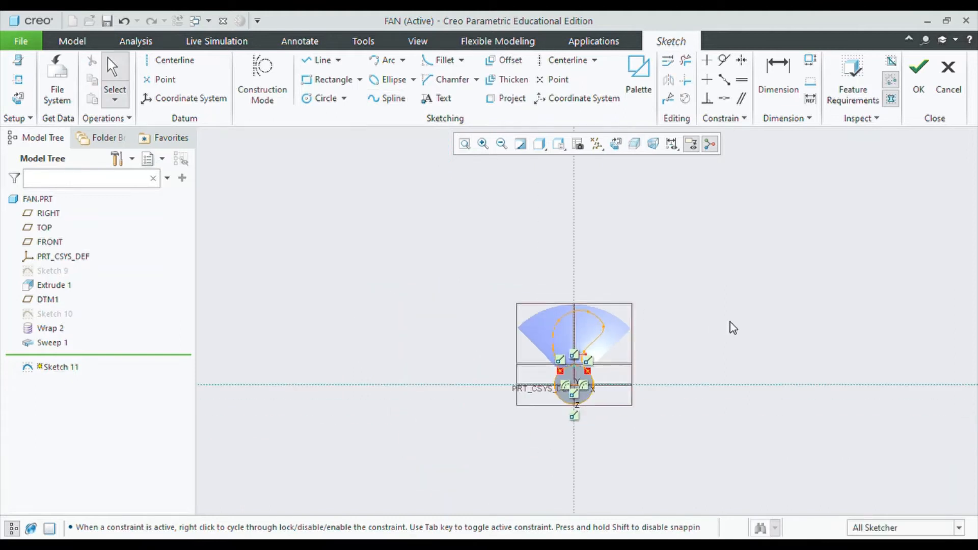
- Trim the excess arcs of the projected circle so the blade outline is closed along the hub, and finish the sketch
{"action": "scroll", "coordinate": [598, 341], "scroll_direction": "up", "scroll_amount": 5}
{"action": "left_click", "coordinate": [686, 60]}
{"action": "left_click_drag", "start_coordinate": [621, 368], "coordinate": [622, 375]}
{"action": "left_click_drag", "start_coordinate": [520, 351], "coordinate": [532, 371]}
{"action": "scroll", "coordinate": [560, 416], "scroll_direction": "up", "scroll_amount": 1}
{"action": "middle_click", "coordinate": [564, 369]}
{"action": "scroll", "coordinate": [562, 393], "scroll_direction": "down", "scroll_amount": 3}
{"action": "left_click", "coordinate": [919, 77]}
{"action": "mouse_move", "coordinate": [723, 253]}
{"action": "middle_mouse_down"}
{"action": "mouse_move", "coordinate": [660, 231]}
{"action": "mouse_move", "coordinate": [646, 237]}
{"action": "middle_mouse_up"}
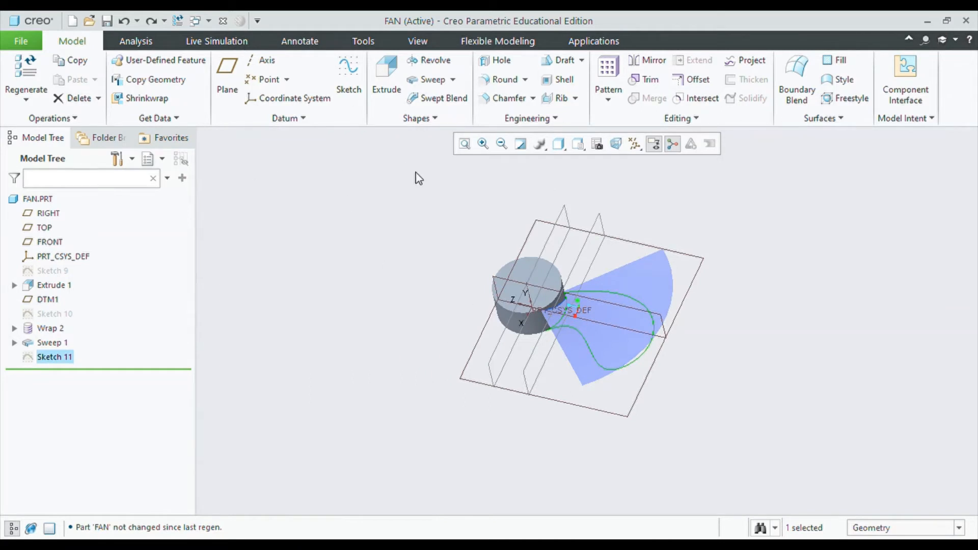
- Trim the swept surface with the blade outline, using a surface Extrude with Remove Material and keeping the area inside the outline
{"action": "scroll", "coordinate": [586, 290], "scroll_direction": "up", "scroll_amount": 2}
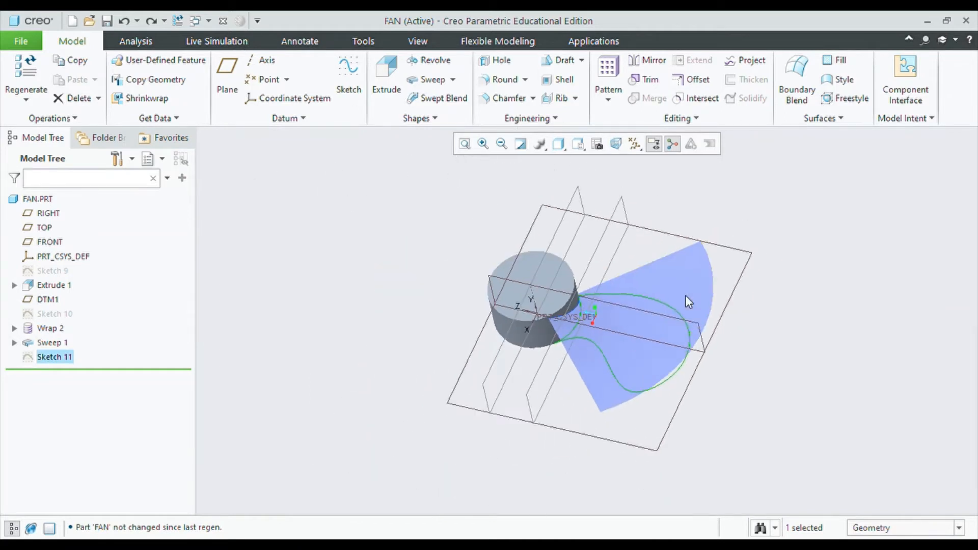
{"action": "left_click", "coordinate": [382, 82]}
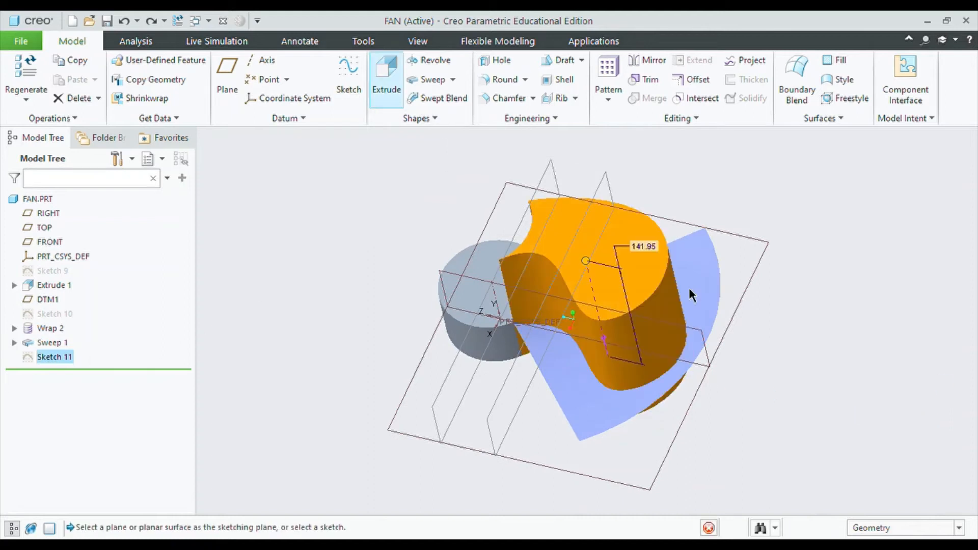
{"action": "left_click", "coordinate": [54, 104]}
{"action": "left_click", "coordinate": [285, 76]}
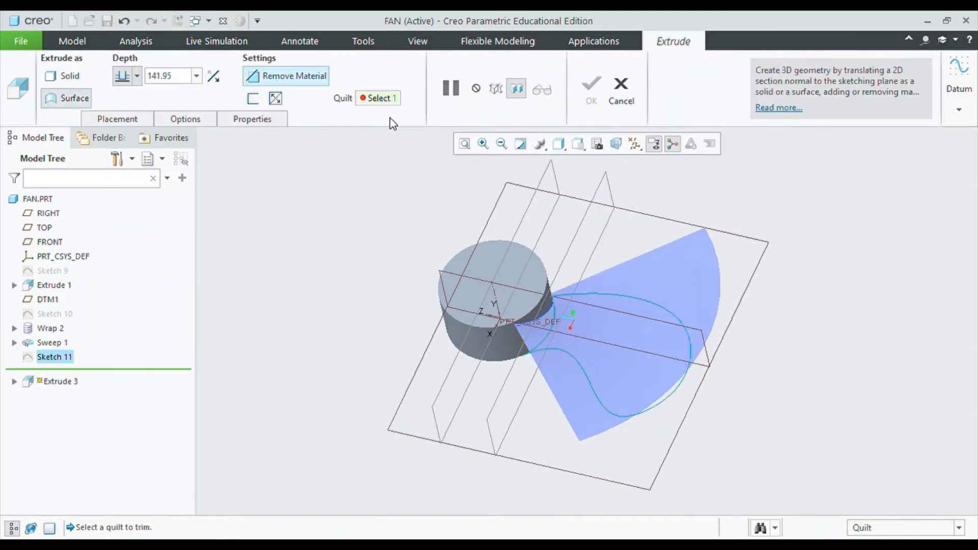
{"action": "left_click", "coordinate": [678, 301]}
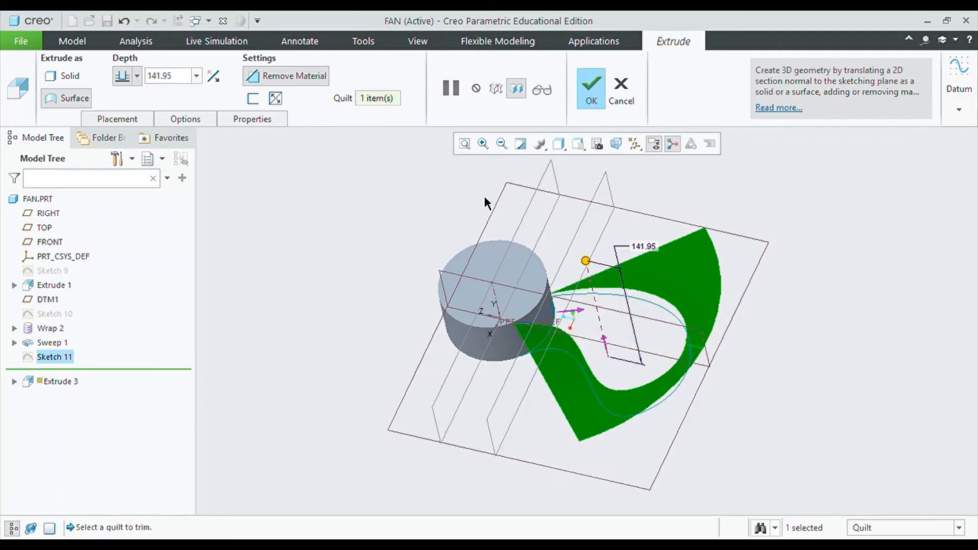
{"action": "left_click", "coordinate": [275, 99]}
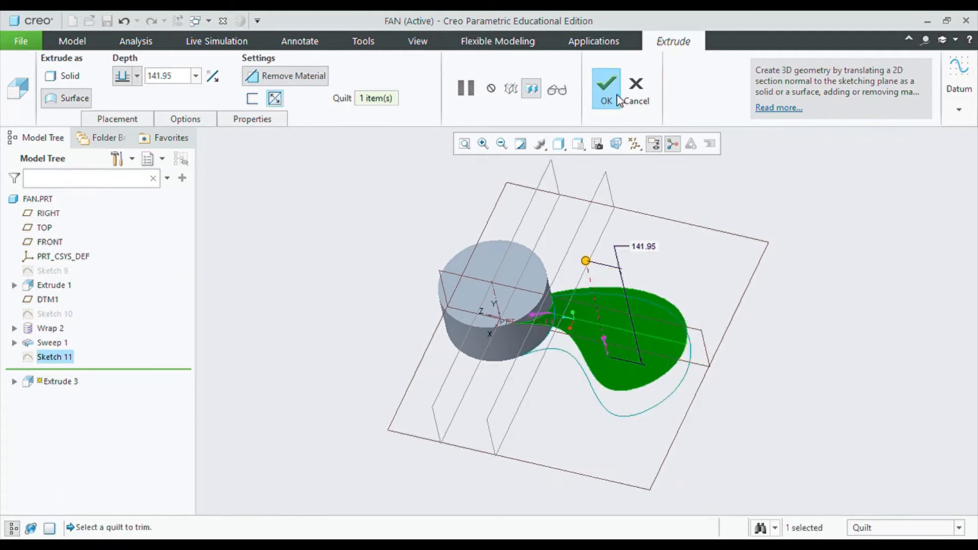
{"action": "left_click", "coordinate": [618, 97]}
- Thicken the trimmed blade surface into a solid with an offset value of 3
{"action": "mouse_move", "coordinate": [723, 247]}
{"action": "middle_mouse_down"}
{"action": "mouse_move", "coordinate": [704, 220]}
{"action": "mouse_move", "coordinate": [714, 241]}
{"action": "middle_mouse_up"}
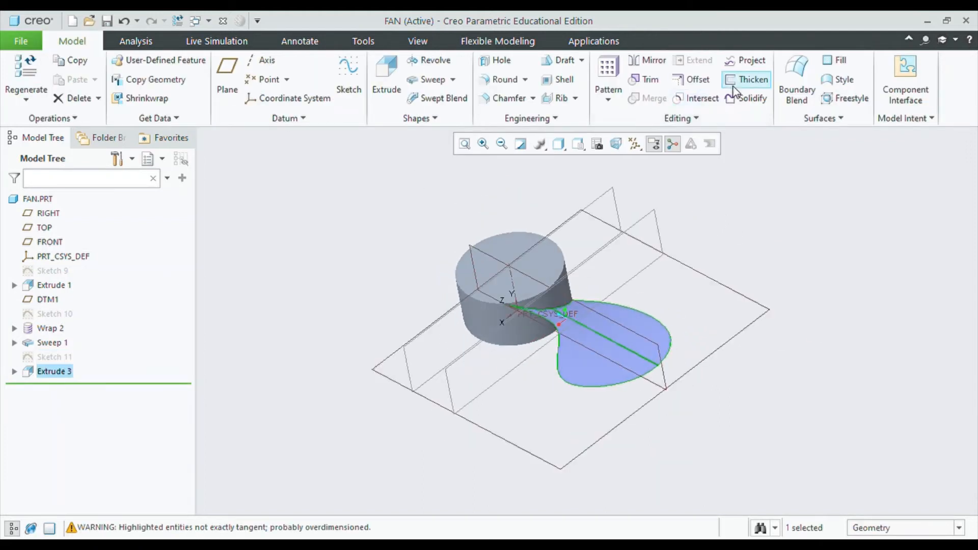
{"action": "middle_click_drag", "start_coordinate": [673, 292], "coordinate": [695, 276]}
{"action": "left_click", "coordinate": [746, 79]}
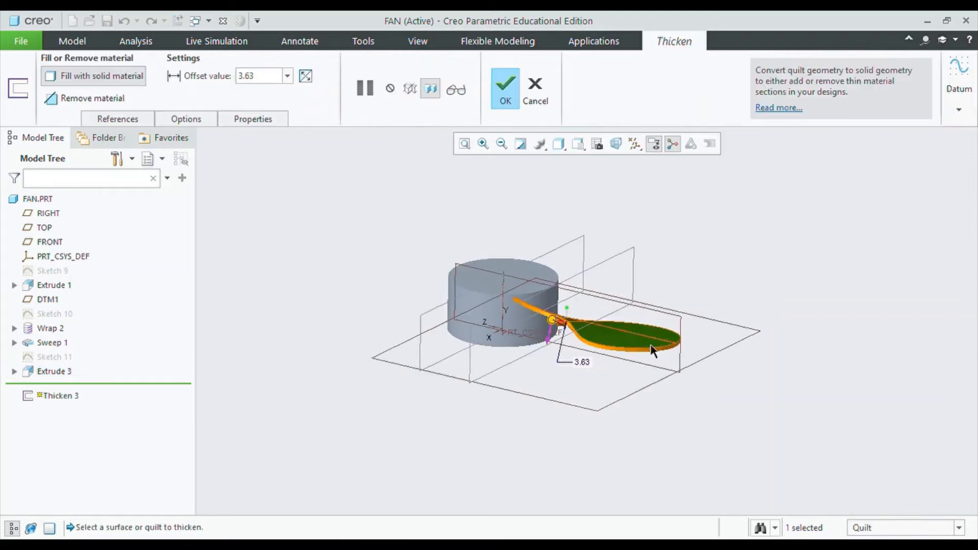
{"action": "double_click", "coordinate": [584, 363]}
{"action": "type", "text": "3"}
{"action": "key", "text": "Return"}
{"action": "middle_click_drag", "start_coordinate": [653, 354], "coordinate": [671, 339]}
{"action": "double_click", "coordinate": [508, 98]}
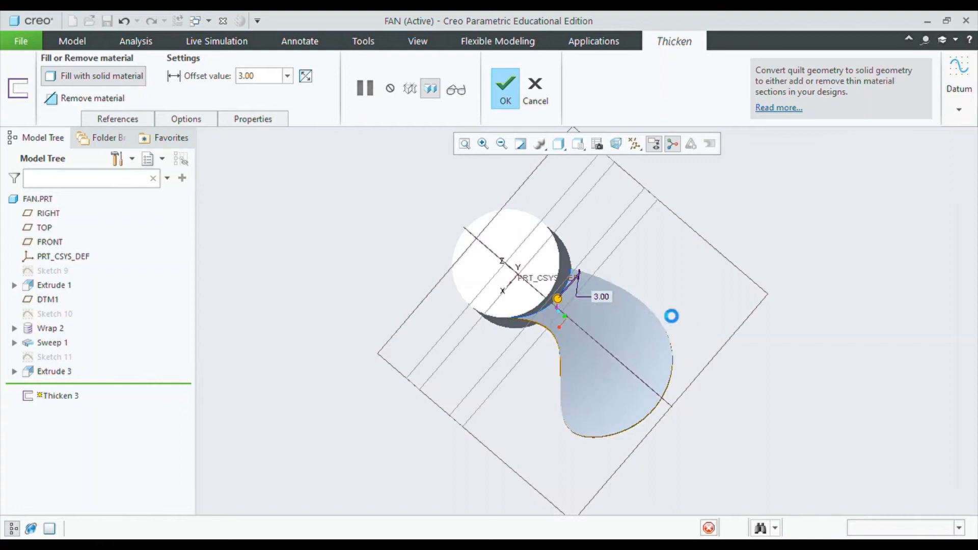
{"action": "middle_click_drag", "start_coordinate": [687, 255], "coordinate": [681, 328]}
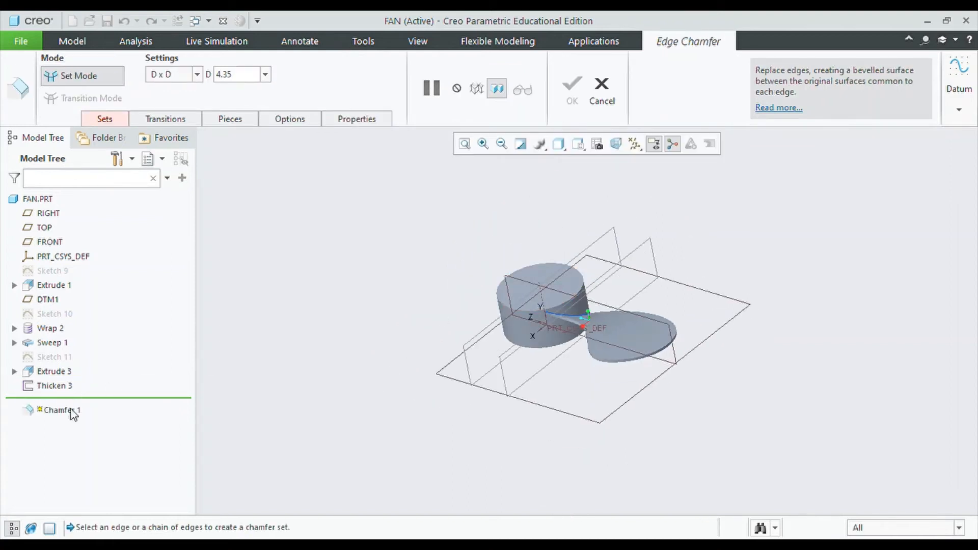
{"action": "left_click", "coordinate": [602, 89]}
- Group Sweep 1, Sketch 11, Extrude 3 and Thicken 3 into one local group
{"action": "left_click", "coordinate": [54, 372]}
{"action": "left_click", "coordinate": [56, 387], "text": "ctrl"}
{"action": "left_click", "coordinate": [13, 372]}
{"action": "left_click", "coordinate": [27, 386], "text": "ctrl"}
{"action": "left_click", "coordinate": [30, 358], "text": "ctrl"}
{"action": "left_click", "coordinate": [54, 344], "text": "ctrl"}
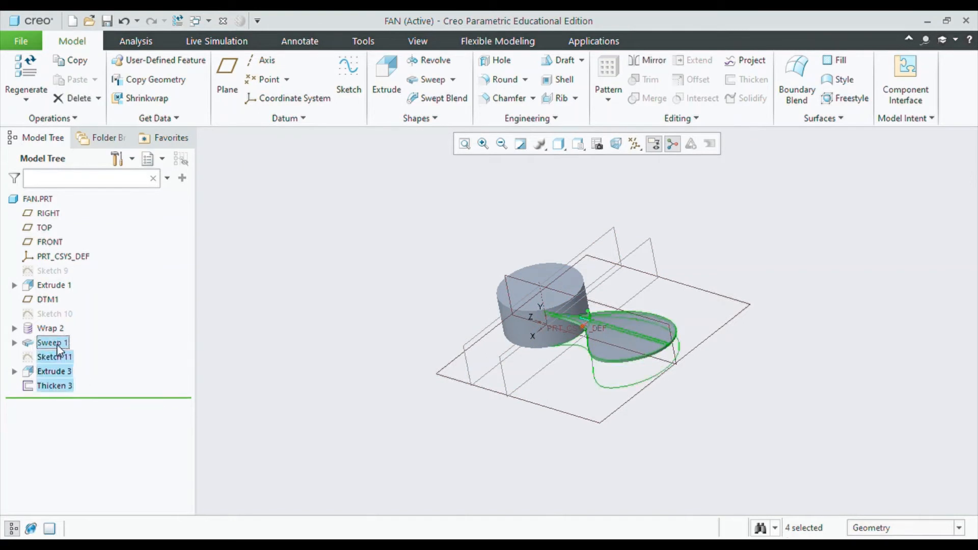
{"action": "left_click", "coordinate": [122, 334]}
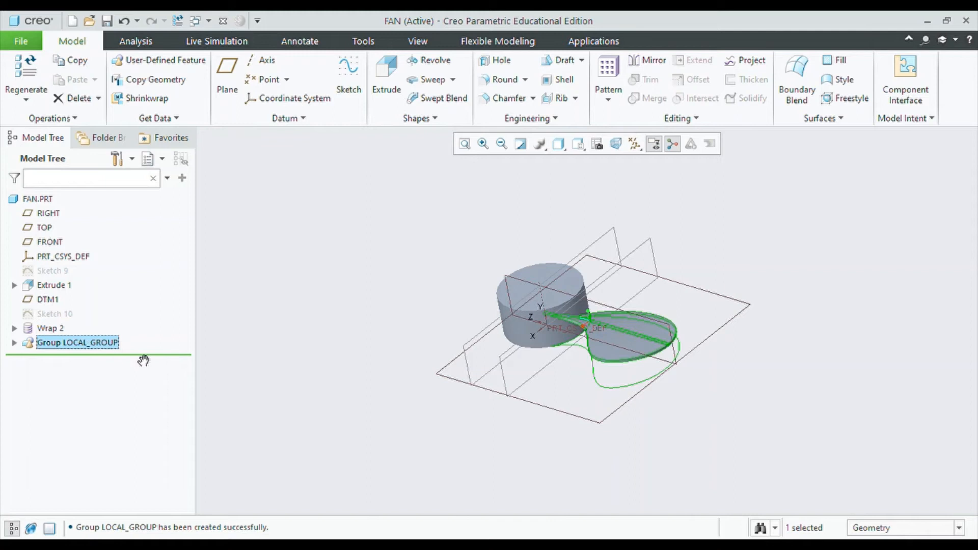
- Pattern the blade group around the hub's axis with 3 members at 120 degrees between members
{"action": "left_click", "coordinate": [608, 81]}
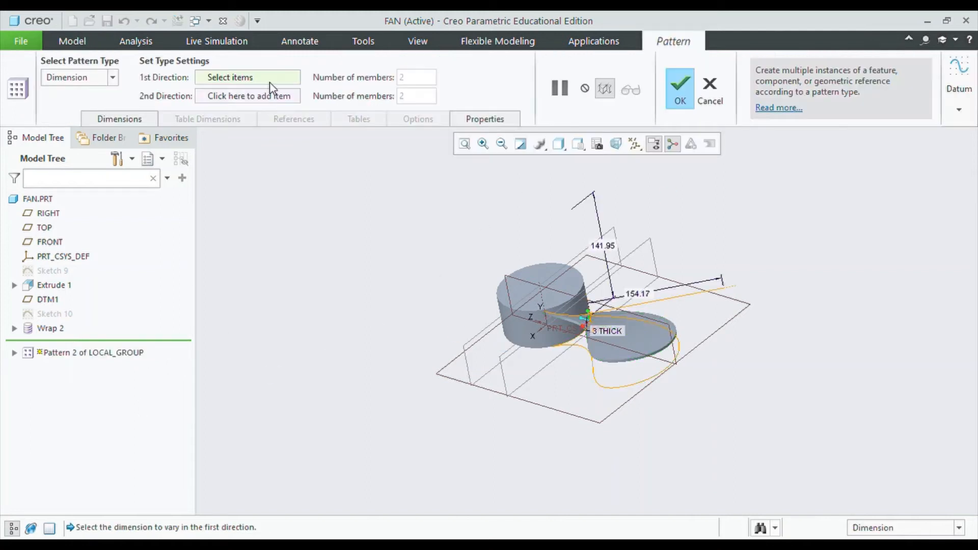
{"action": "left_click", "coordinate": [74, 117]}
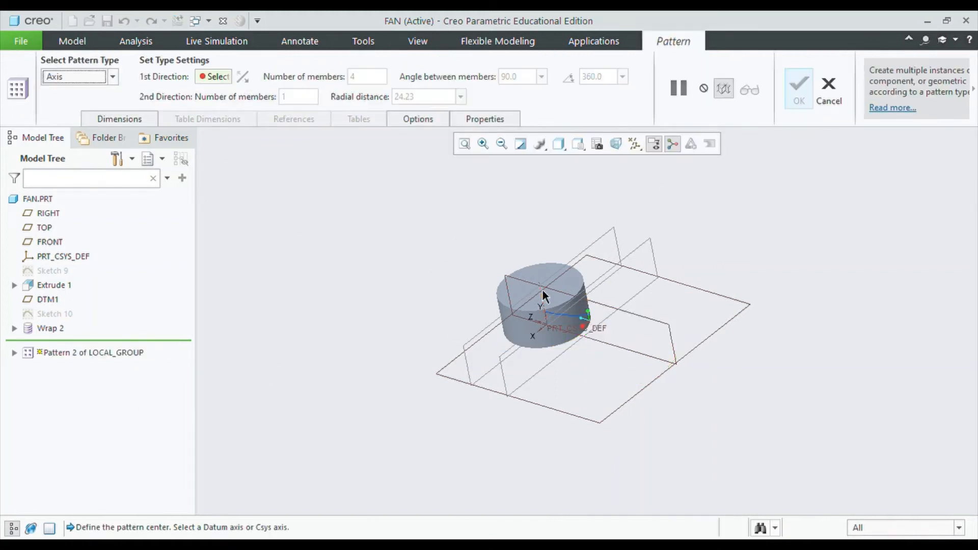
{"action": "left_click", "coordinate": [564, 295]}
{"action": "type", "text": "3"}
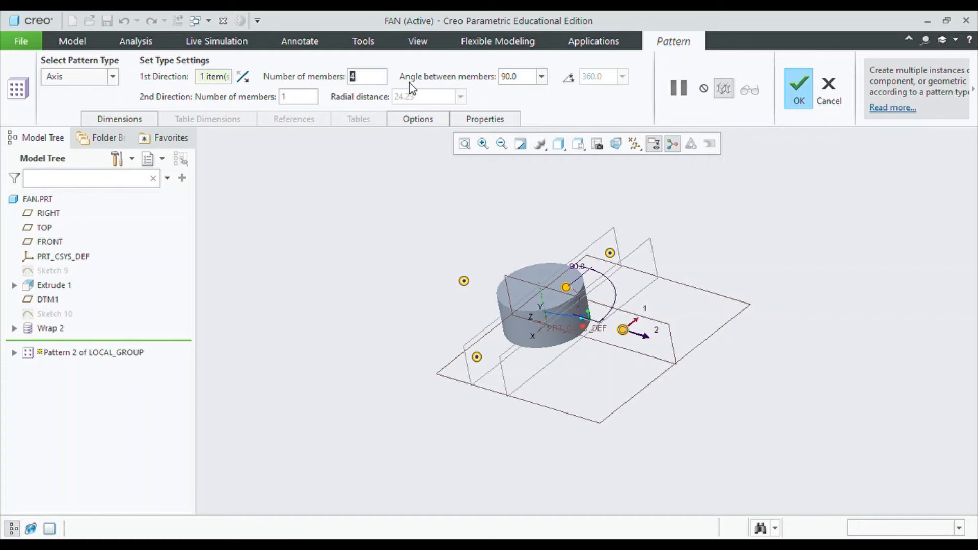
{"action": "key", "text": "Tab"}
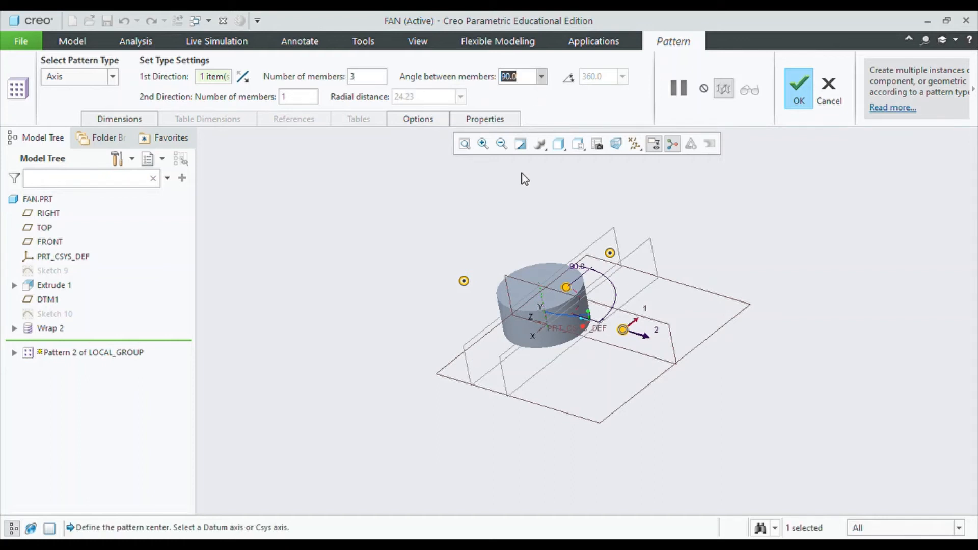
{"action": "type", "text": "120"}
{"action": "key", "text": "Return"}
{"action": "left_click", "coordinate": [799, 85]}
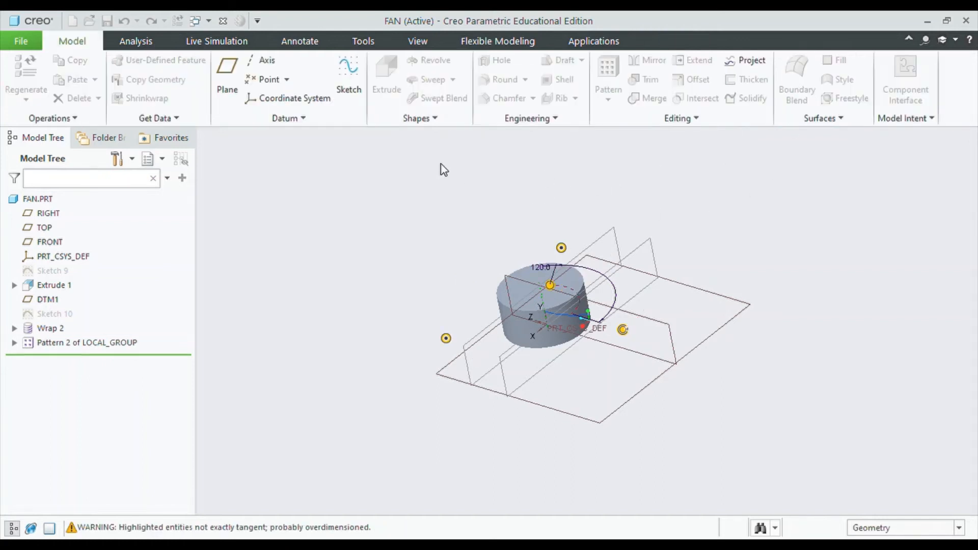
- Sketch a circle centred on the hub's flat end face, with a diameter of 50
{"action": "middle_click_drag", "start_coordinate": [430, 178], "coordinate": [588, 303]}
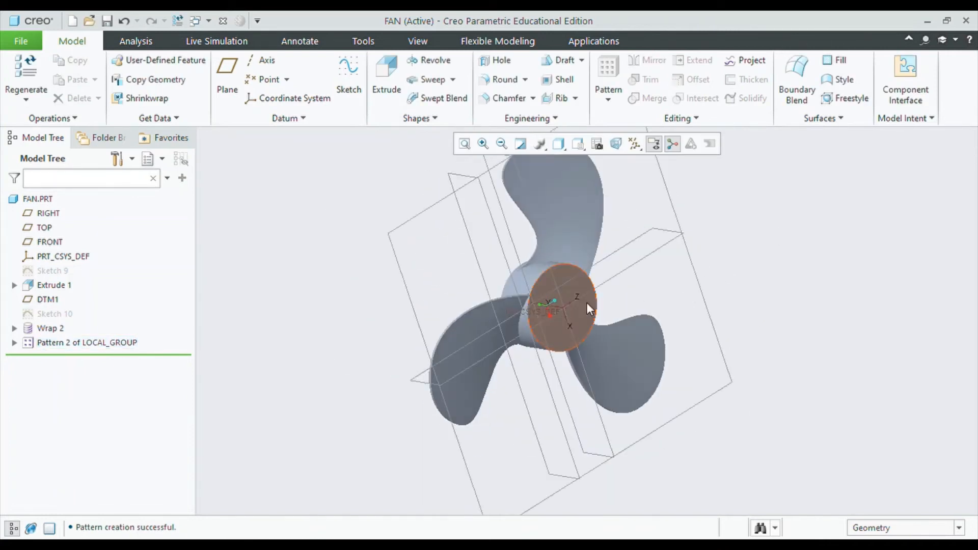
{"action": "left_click", "coordinate": [588, 302]}
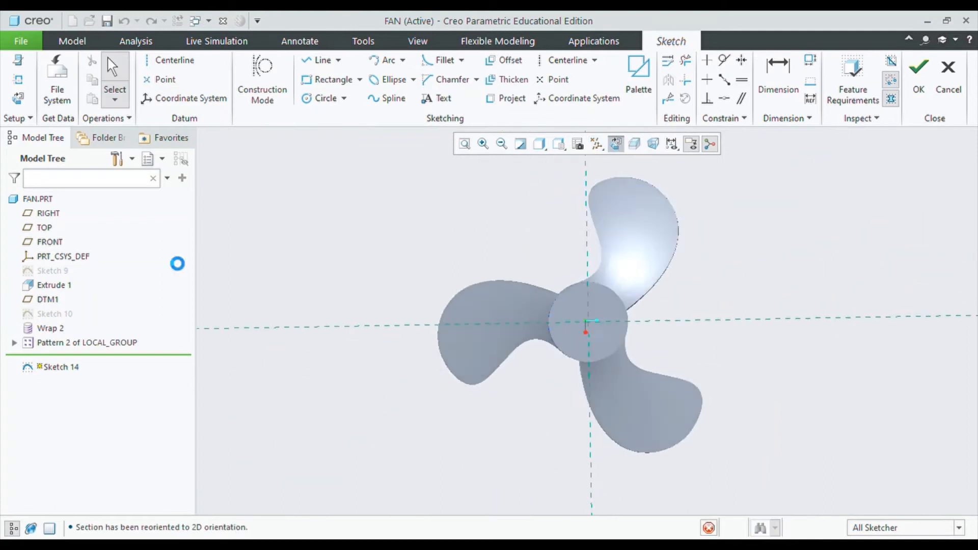
{"action": "left_click", "coordinate": [310, 99]}
{"action": "left_click", "coordinate": [607, 335]}
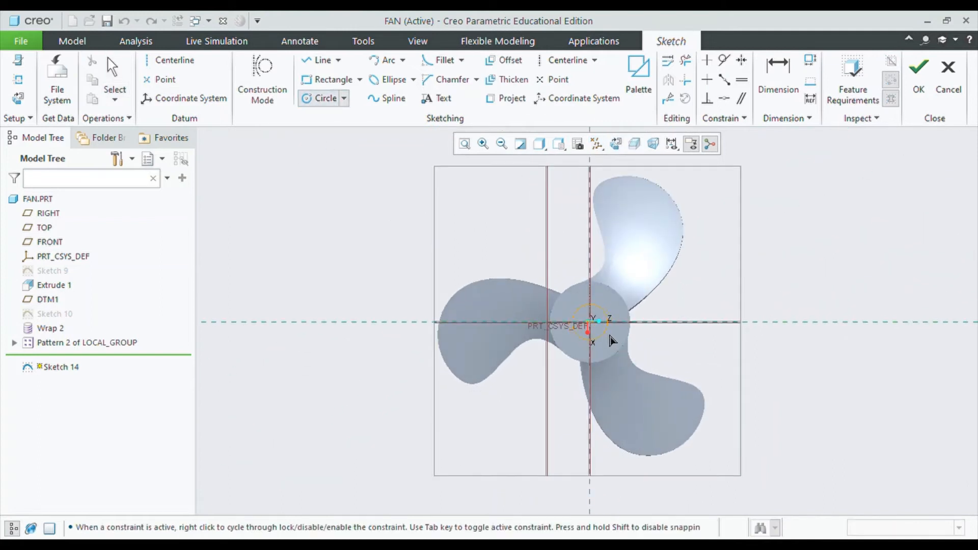
{"action": "left_click", "coordinate": [610, 338]}
{"action": "middle_click", "coordinate": [703, 313]}
{"action": "double_click", "coordinate": [557, 304]}
{"action": "type", "text": "50"}
{"action": "key", "text": "Return"}
{"action": "left_click", "coordinate": [919, 72]}
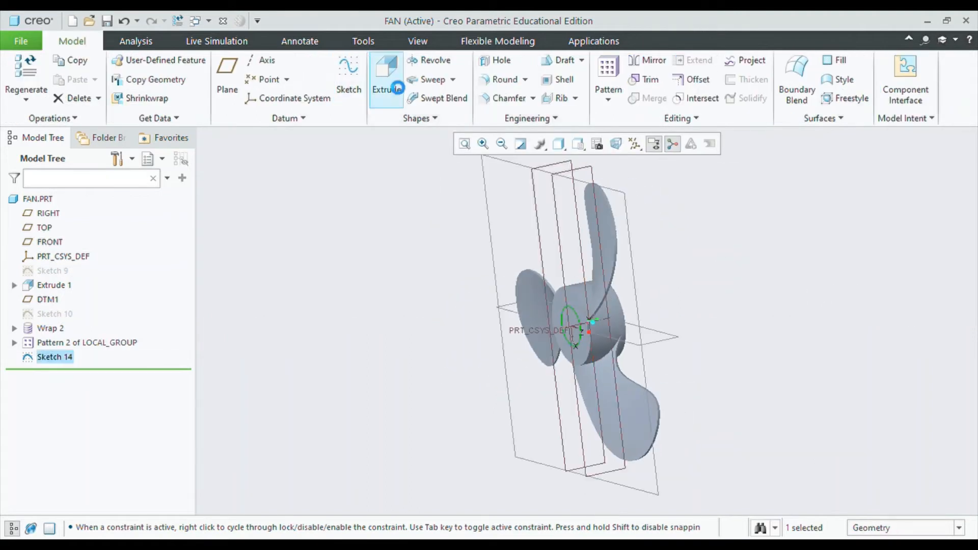
- Cut a round hole into the hub by extruding the circle with Remove Material to a depth of 56.40
{"action": "left_click", "coordinate": [387, 74]}
{"action": "left_click_drag", "start_coordinate": [605, 329], "coordinate": [607, 329]}
{"action": "mouse_move", "coordinate": [607, 329]}
{"action": "middle_mouse_down"}
{"action": "mouse_move", "coordinate": [723, 313]}
{"action": "mouse_move", "coordinate": [697, 329]}
{"action": "mouse_move", "coordinate": [611, 336]}
{"action": "middle_mouse_up"}
{"action": "left_click_drag", "start_coordinate": [598, 321], "coordinate": [683, 291]}
{"action": "middle_click", "coordinate": [685, 296]}
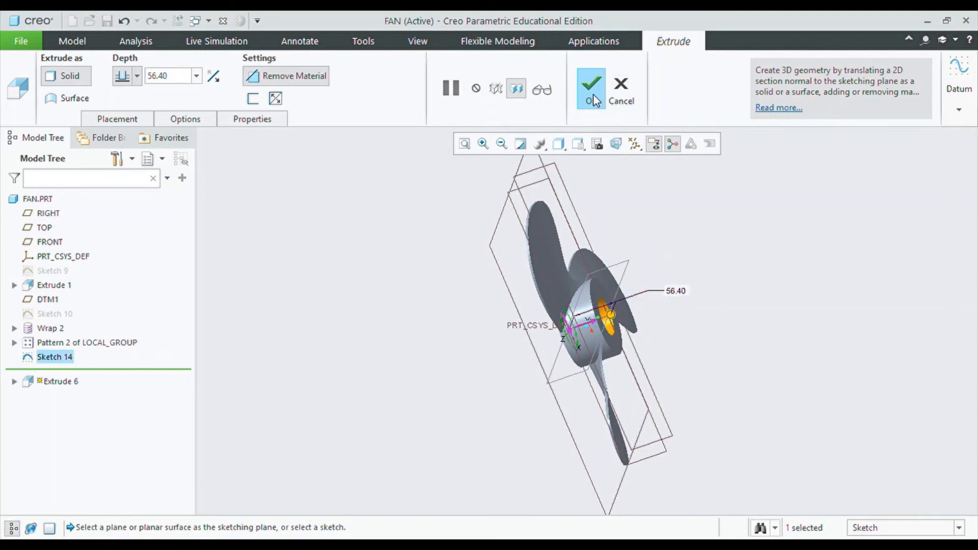
- Start a sketch on the RIGHT plane with a line along half the hub's end edge and a line of length 30 on the axis
{"action": "middle_click_drag", "start_coordinate": [781, 292], "coordinate": [600, 296]}
{"action": "left_click", "coordinate": [568, 305]}
{"action": "left_click", "coordinate": [589, 255]}
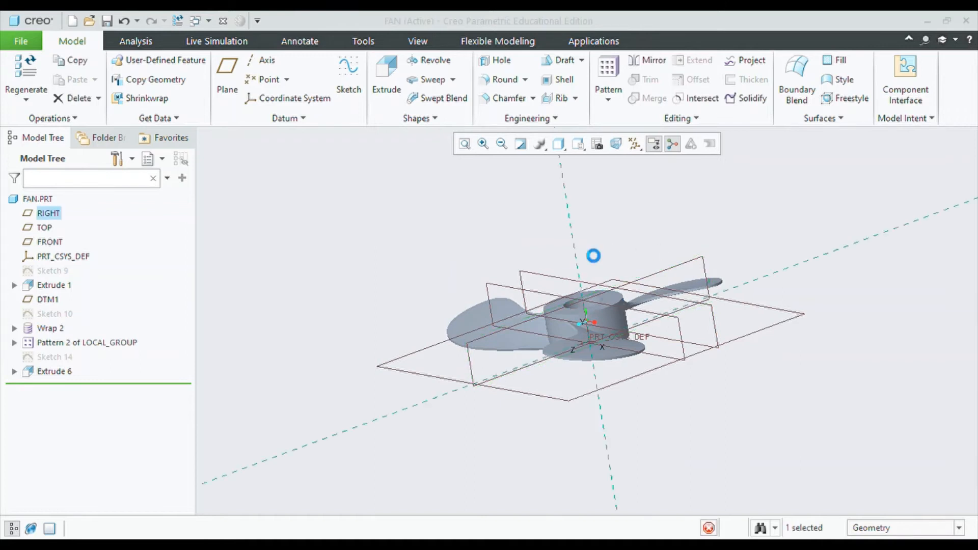
{"action": "left_click", "coordinate": [321, 98]}
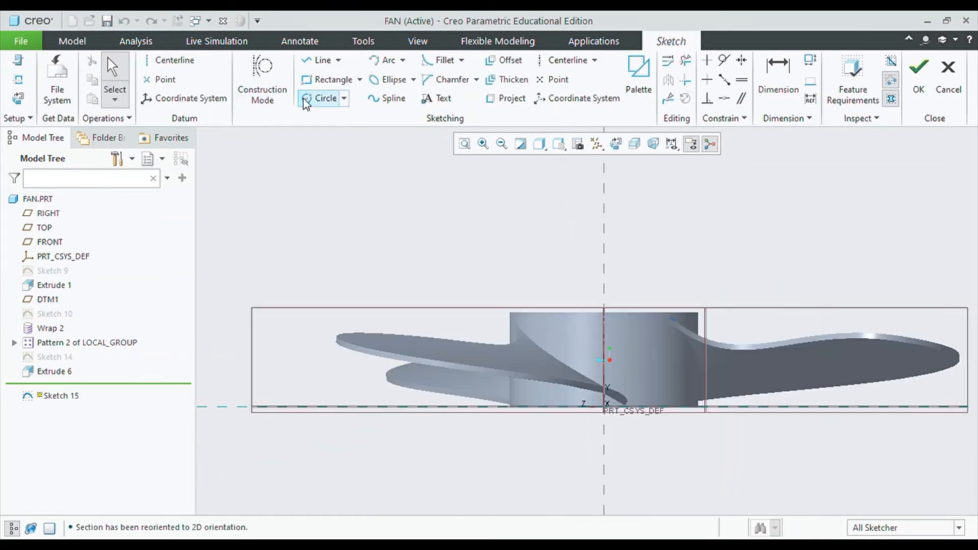
{"action": "left_click", "coordinate": [604, 313]}
{"action": "left_click", "coordinate": [320, 60]}
{"action": "left_click", "coordinate": [604, 313]}
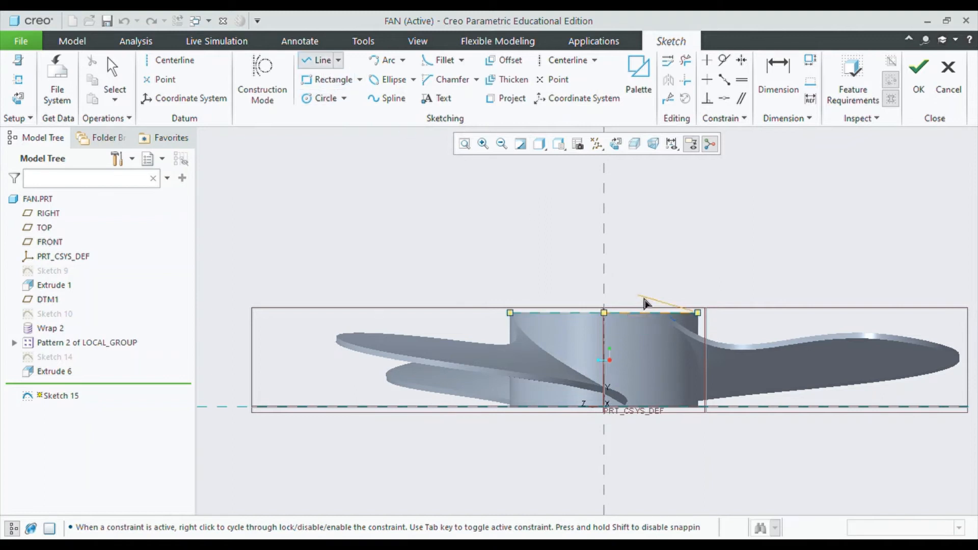
{"action": "middle_click", "coordinate": [634, 263]}
{"action": "middle_click", "coordinate": [635, 263]}
{"action": "double_click", "coordinate": [607, 294]}
{"action": "type", "text": "30"}
{"action": "key", "text": "Return"}
- Close the dome profile with an arc from the end of the axis line to the hub's outer corner, and finish the sketch
{"action": "left_click", "coordinate": [382, 59]}
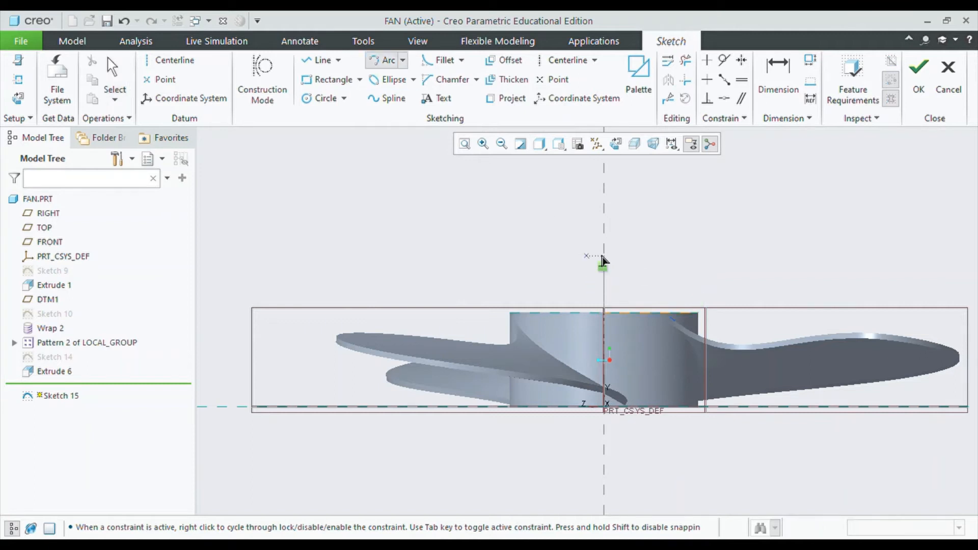
{"action": "left_click", "coordinate": [699, 312]}
{"action": "left_click", "coordinate": [681, 291]}
{"action": "middle_click", "coordinate": [685, 281]}
{"action": "scroll", "coordinate": [716, 298], "scroll_direction": "down", "scroll_amount": 2}
{"action": "scroll", "coordinate": [688, 332], "scroll_direction": "up", "scroll_amount": 3}
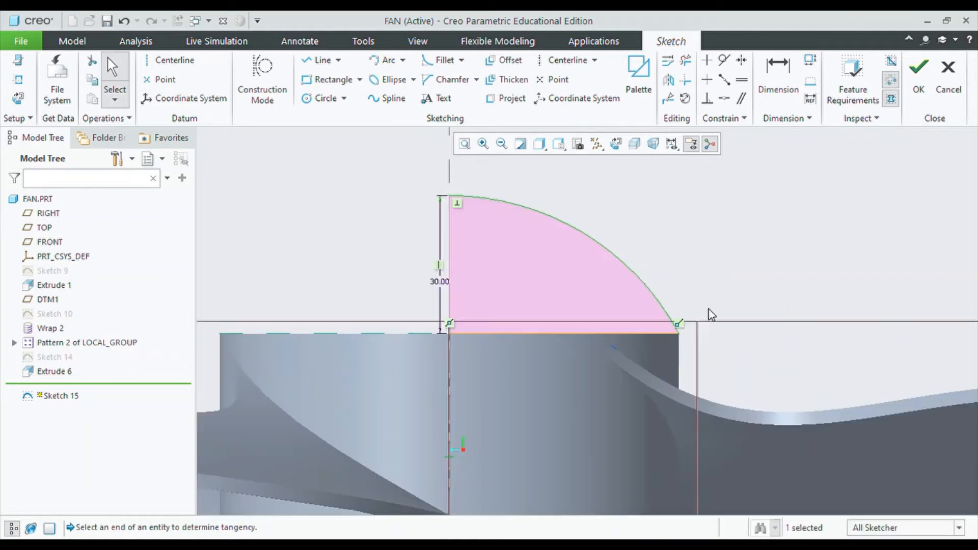
{"action": "left_click", "coordinate": [919, 72]}
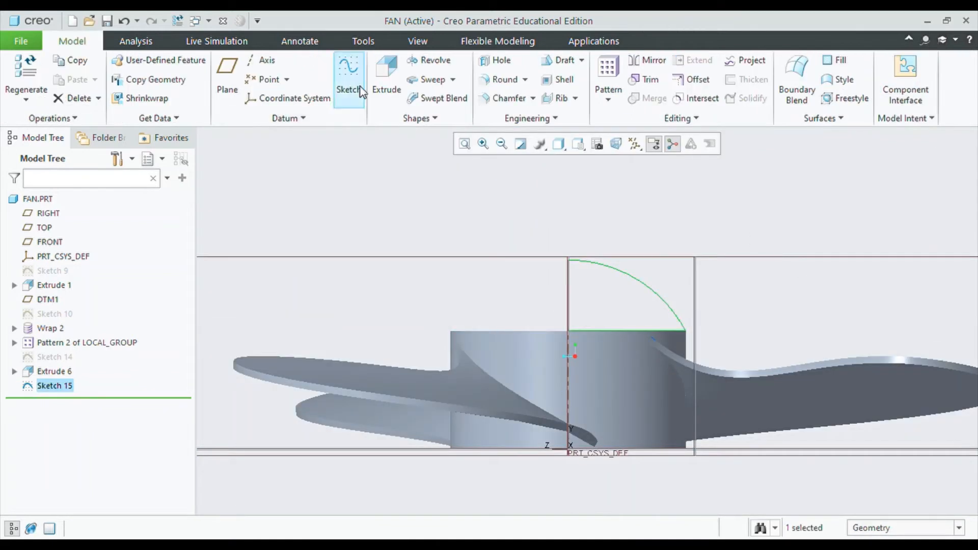
- Revolve the dome profile 360 degrees around the hub's axis as a solid cap
{"action": "left_click", "coordinate": [432, 60]}
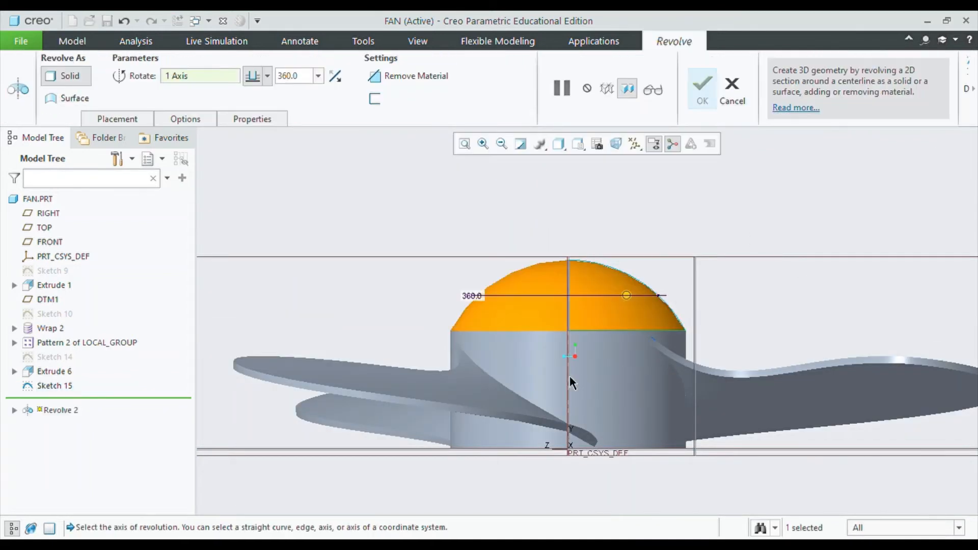
{"action": "key", "text": "ctrl+d"}
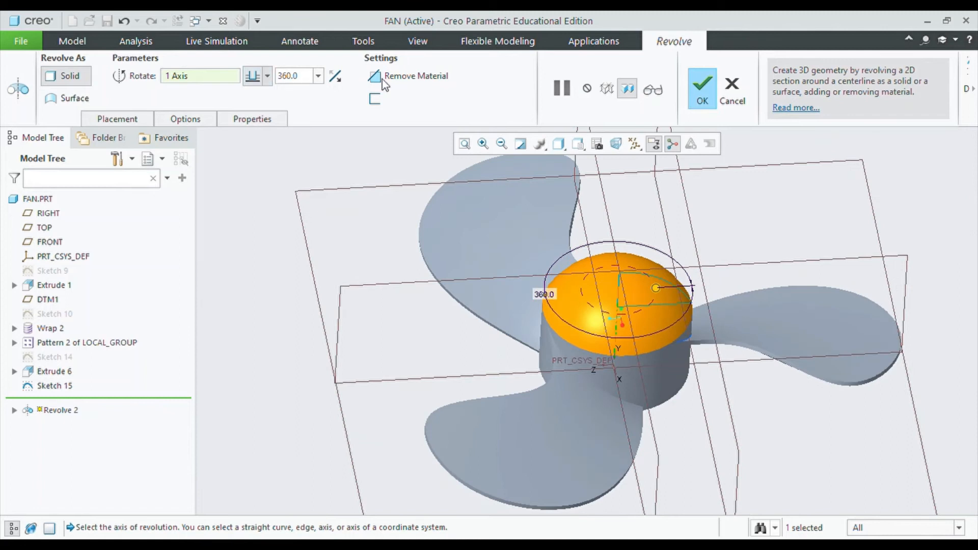
{"action": "left_click", "coordinate": [703, 87]}
{"action": "middle_click_drag", "start_coordinate": [738, 219], "coordinate": [813, 328]}
{"action": "key", "text": "ctrl+d"}
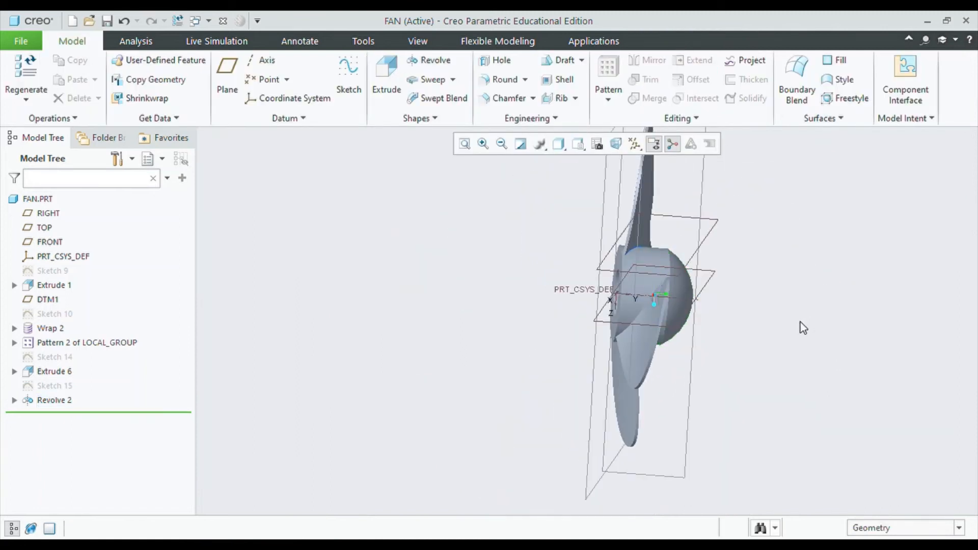
- Hide the datum planes and examine the fan from the front, side and back
{"action": "left_click", "coordinate": [635, 144]}
{"action": "middle_click_drag", "start_coordinate": [511, 273], "coordinate": [474, 305]}
{"action": "scroll", "coordinate": [461, 305], "scroll_direction": "up", "scroll_amount": 3}
{"action": "middle_click_drag", "start_coordinate": [647, 240], "coordinate": [658, 373]}
{"action": "scroll", "coordinate": [584, 323], "scroll_direction": "down", "scroll_amount": 4}
{"action": "scroll", "coordinate": [591, 325], "scroll_direction": "up", "scroll_amount": 2}
{"action": "middle_click_drag", "start_coordinate": [596, 326], "coordinate": [649, 345]}
- Apply an orange appearance to the entire fan part
{"action": "left_click", "coordinate": [406, 46]}
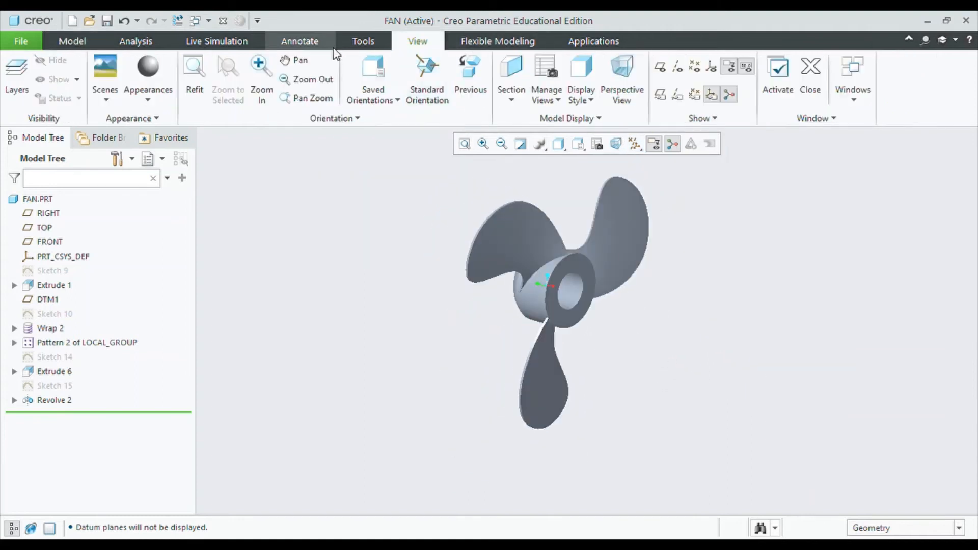
{"action": "left_click", "coordinate": [151, 102]}
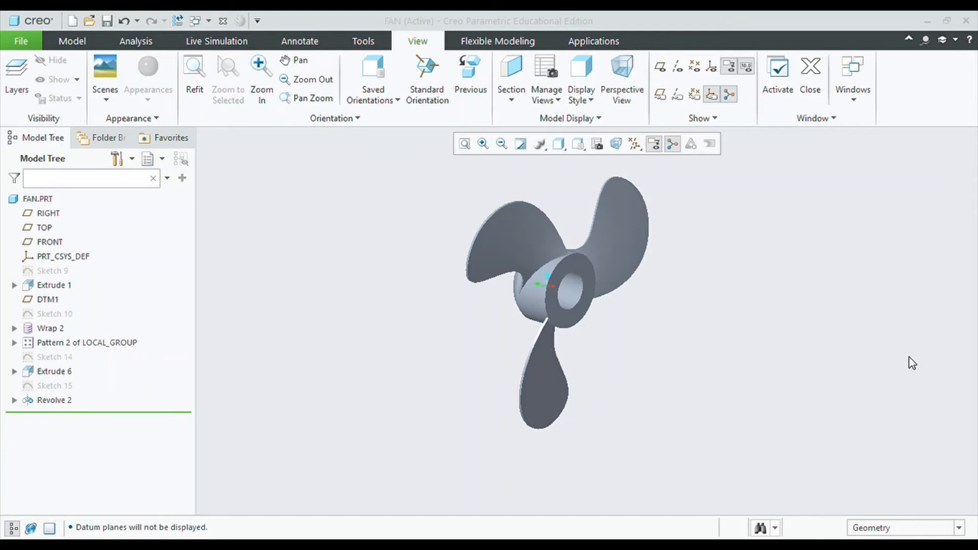
{"action": "left_click", "coordinate": [663, 350]}
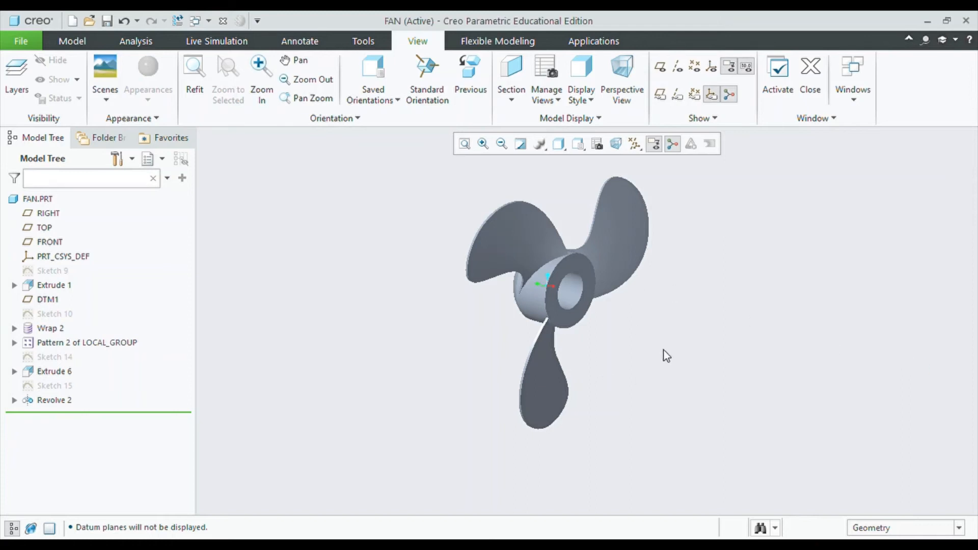
{"action": "left_click", "coordinate": [637, 223]}
{"action": "left_click", "coordinate": [148, 72]}
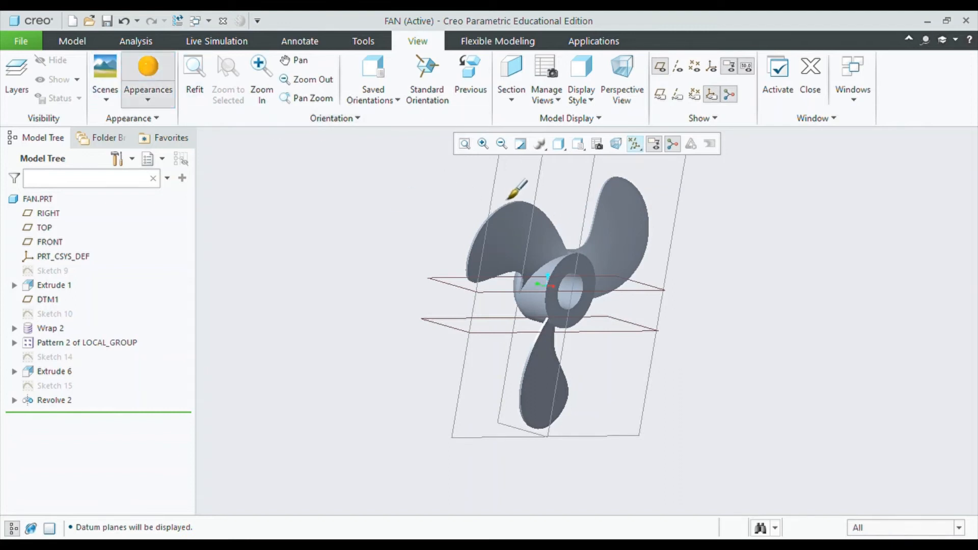
{"action": "left_click", "coordinate": [653, 225]}
{"action": "middle_click", "coordinate": [905, 64]}
{"action": "scroll", "coordinate": [675, 382], "scroll_direction": "down", "scroll_amount": 2}
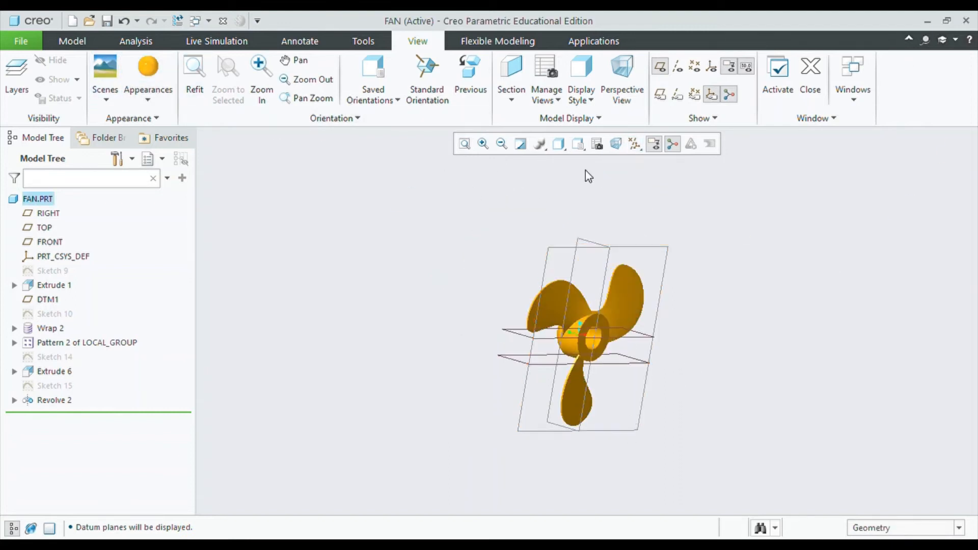
- Hide the datum planes, examine the orange fan from several angles with real-time rendering in Render Studio, and leave Render Studio
{"action": "left_click", "coordinate": [593, 41]}
{"action": "left_click", "coordinate": [635, 143]}
{"action": "left_click", "coordinate": [638, 158]}
{"action": "left_click", "coordinate": [583, 196]}
{"action": "left_click", "coordinate": [421, 82]}
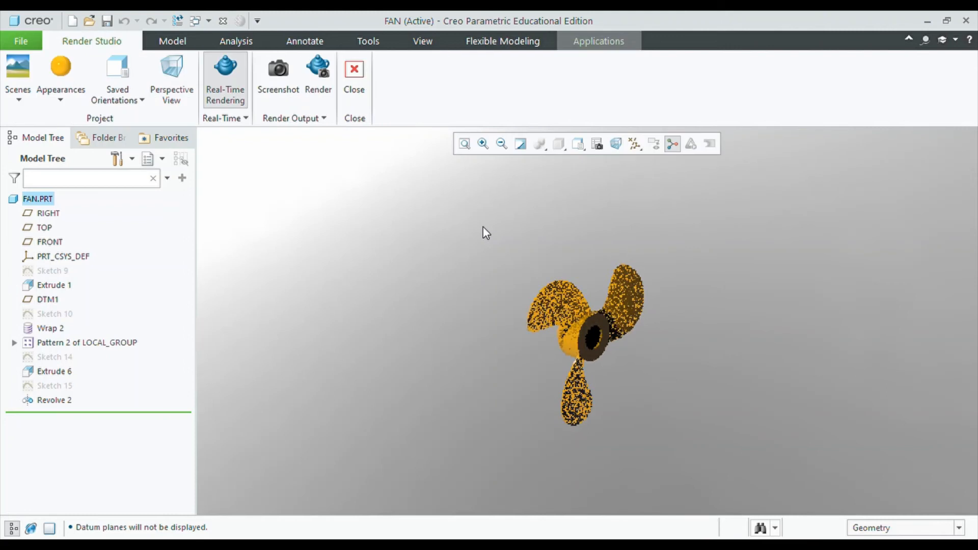
{"action": "mouse_move", "coordinate": [485, 231]}
{"action": "middle_mouse_down"}
{"action": "mouse_move", "coordinate": [569, 283]}
{"action": "mouse_move", "coordinate": [592, 255]}
{"action": "mouse_move", "coordinate": [585, 248]}
{"action": "mouse_move", "coordinate": [591, 334]}
{"action": "mouse_move", "coordinate": [668, 306]}
{"action": "mouse_move", "coordinate": [684, 313]}
{"action": "middle_mouse_up"}
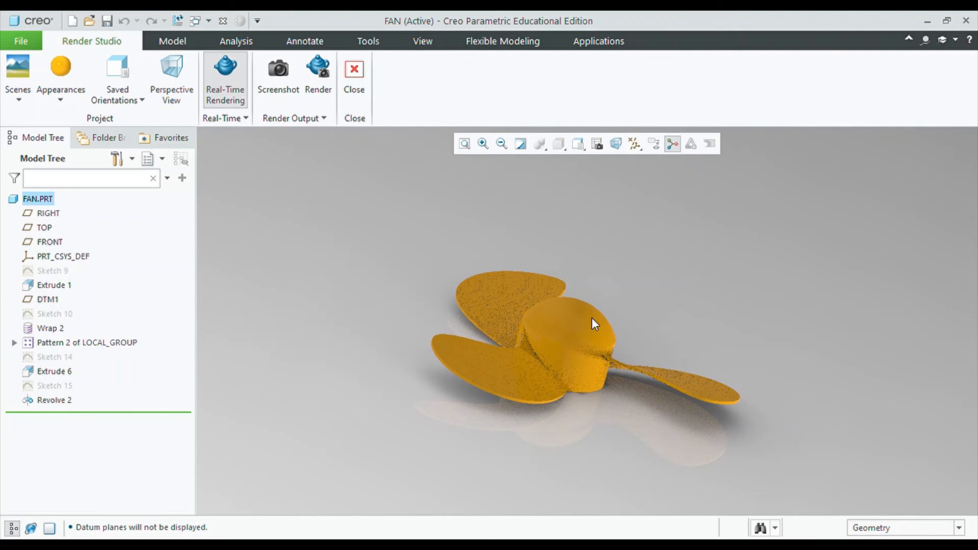
{"action": "mouse_move", "coordinate": [657, 324]}
{"action": "middle_mouse_down"}
{"action": "mouse_move", "coordinate": [688, 323]}
{"action": "mouse_move", "coordinate": [703, 338]}
{"action": "mouse_move", "coordinate": [649, 329]}
{"action": "middle_mouse_up"}
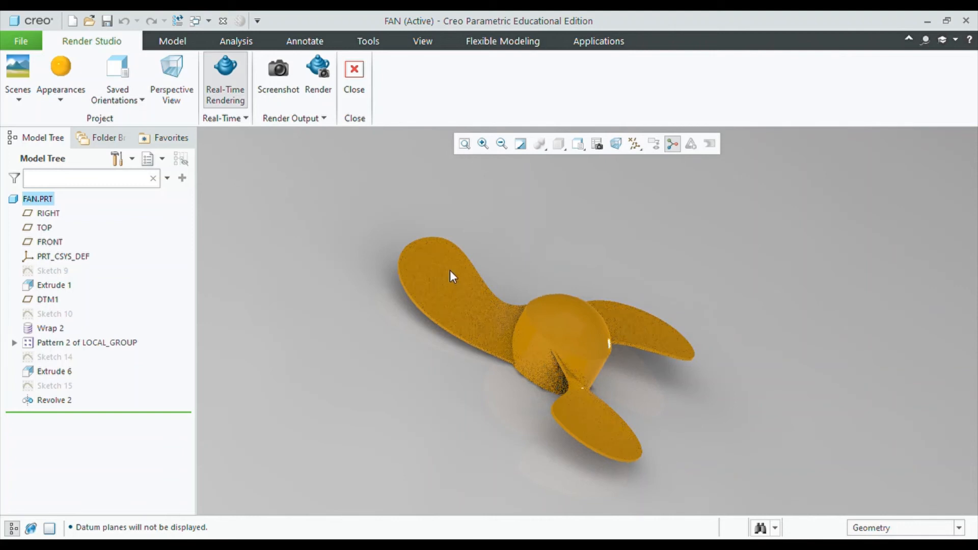
{"action": "left_click", "coordinate": [359, 96]}
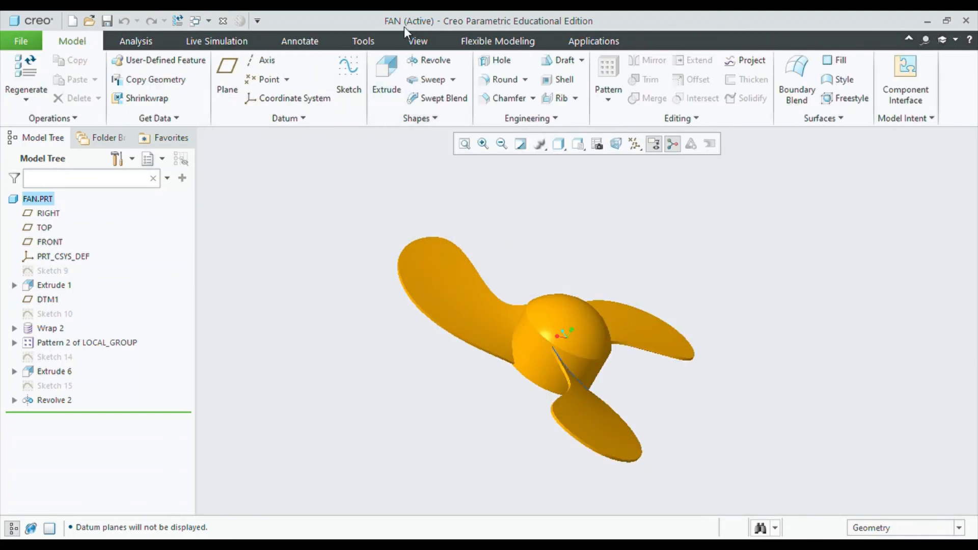
- Replace the fan part's appearance with black
{"action": "left_click", "coordinate": [417, 40]}
{"action": "left_click", "coordinate": [148, 68]}
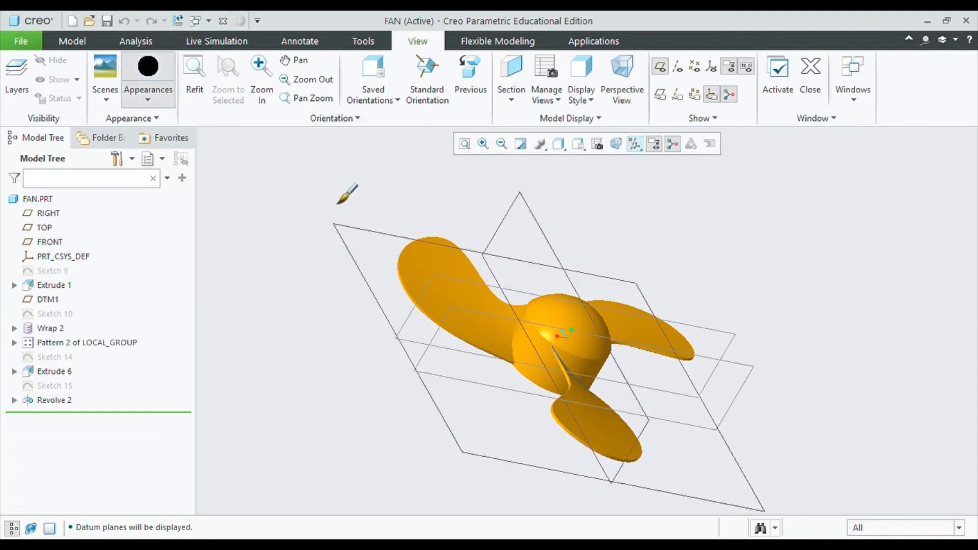
{"action": "left_click", "coordinate": [369, 242]}
{"action": "middle_click", "coordinate": [724, 206]}
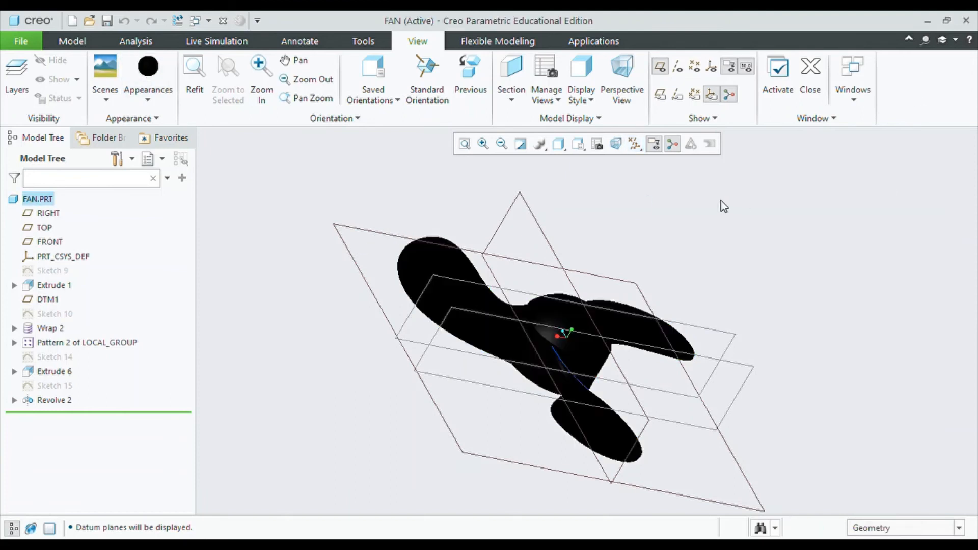
- Hide the datum planes and examine the black fan in Render Studio from several angles and zoom levels
{"action": "left_click", "coordinate": [642, 151]}
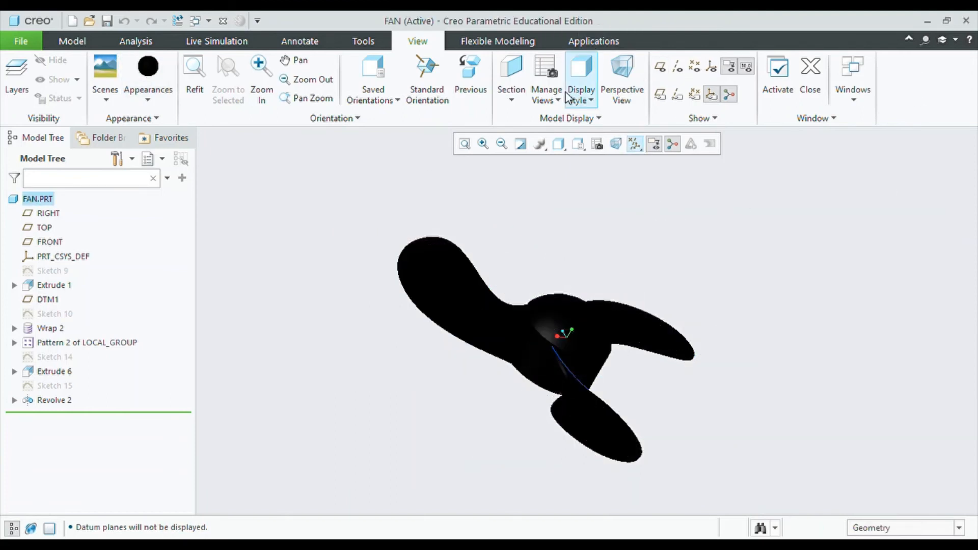
{"action": "left_click", "coordinate": [594, 40]}
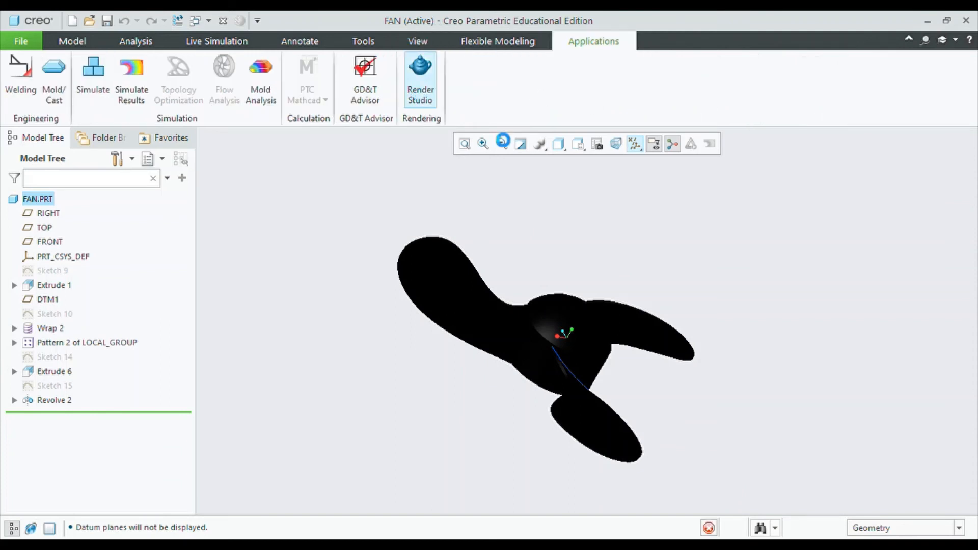
{"action": "middle_click_drag", "start_coordinate": [673, 261], "coordinate": [586, 245]}
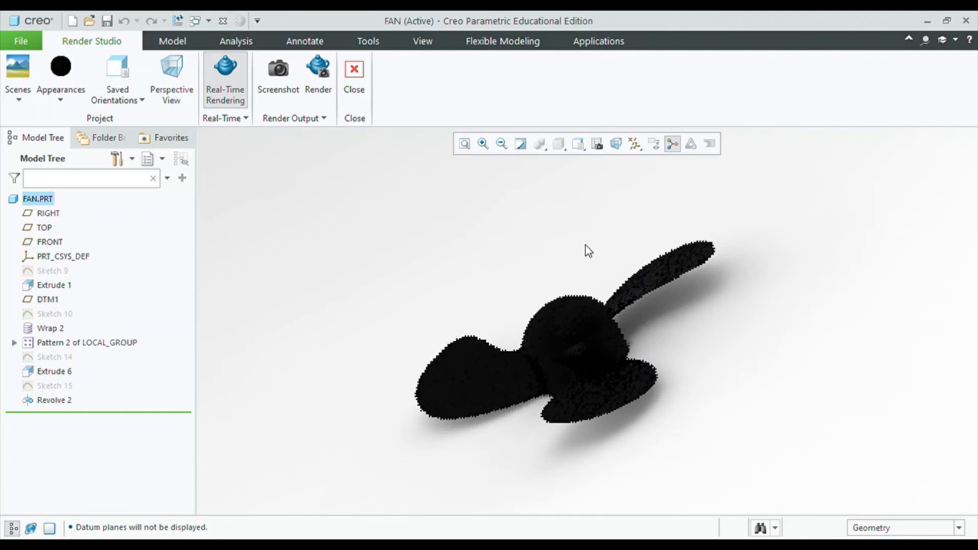
{"action": "middle_click_drag", "start_coordinate": [672, 338], "coordinate": [760, 338]}
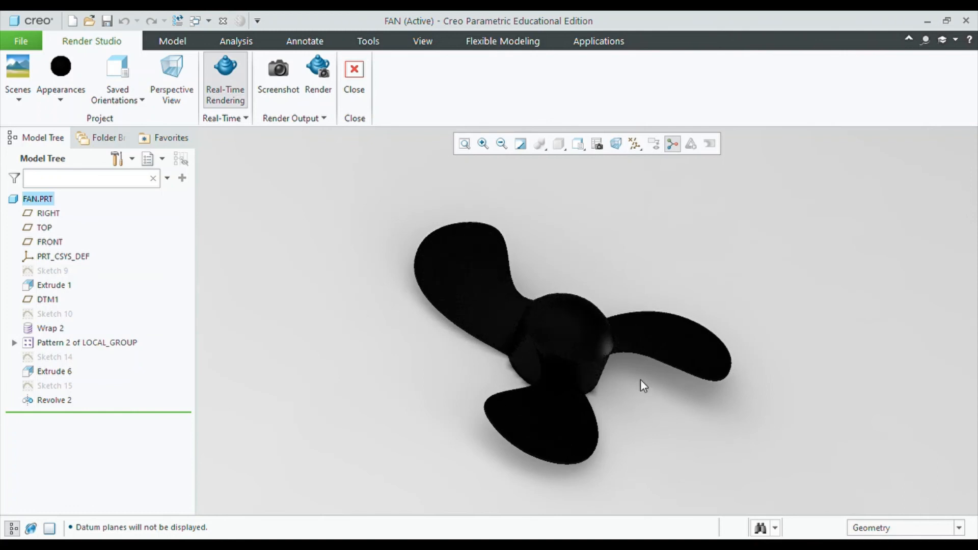
{"action": "middle_click_drag", "start_coordinate": [637, 388], "coordinate": [699, 339]}
{"action": "scroll", "coordinate": [694, 334], "scroll_direction": "up", "scroll_amount": 3}
{"action": "scroll", "coordinate": [553, 334], "scroll_direction": "up", "scroll_amount": 2}
{"action": "scroll", "coordinate": [589, 330], "scroll_direction": "down", "scroll_amount": 3}
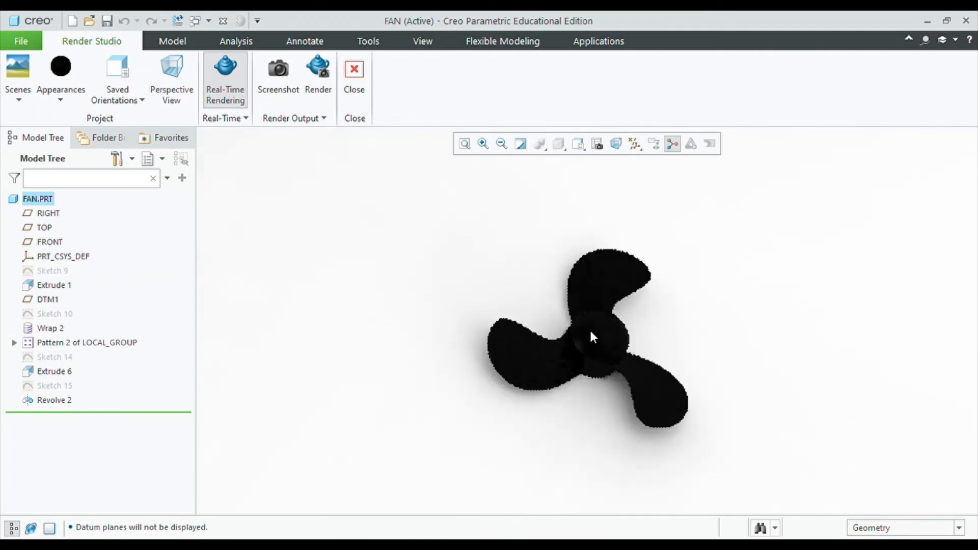
{"action": "scroll", "coordinate": [568, 357], "scroll_direction": "up", "scroll_amount": 2}
{"action": "scroll", "coordinate": [574, 338], "scroll_direction": "down", "scroll_amount": 4}
{"action": "middle_click_drag", "start_coordinate": [573, 335], "coordinate": [760, 343]}
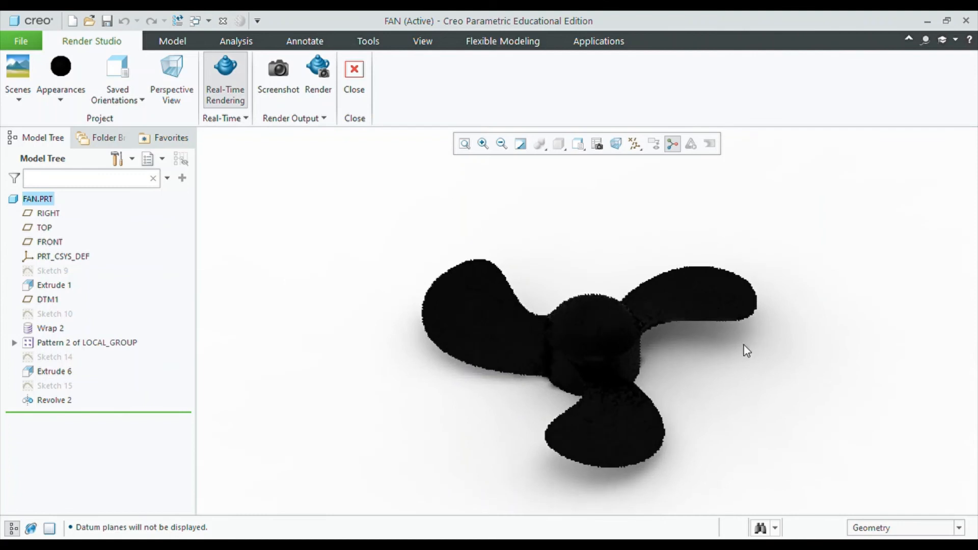
{"action": "scroll", "coordinate": [378, 301], "scroll_direction": "up", "scroll_amount": 2}
{"action": "scroll", "coordinate": [586, 329], "scroll_direction": "down", "scroll_amount": 3}
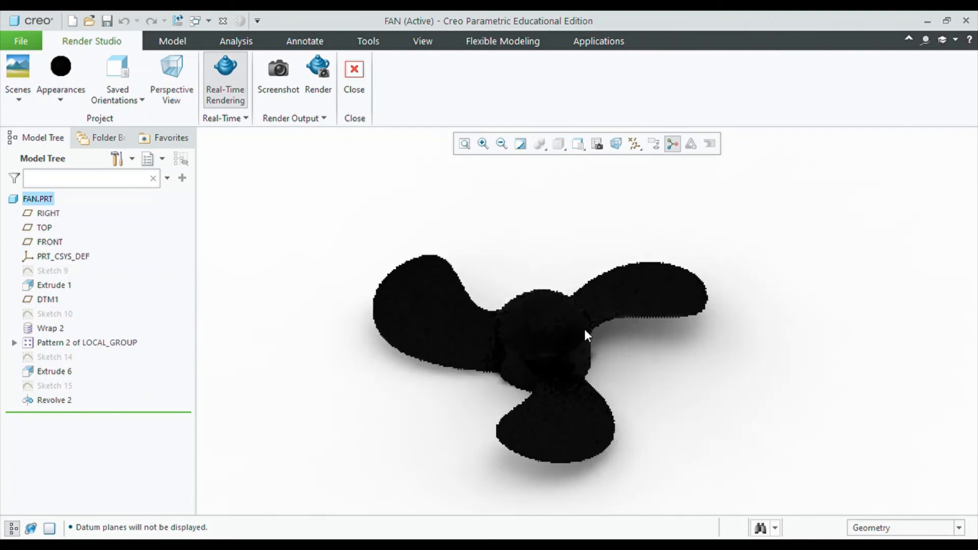
{"action": "middle_click_drag", "start_coordinate": [632, 353], "coordinate": [653, 362]}
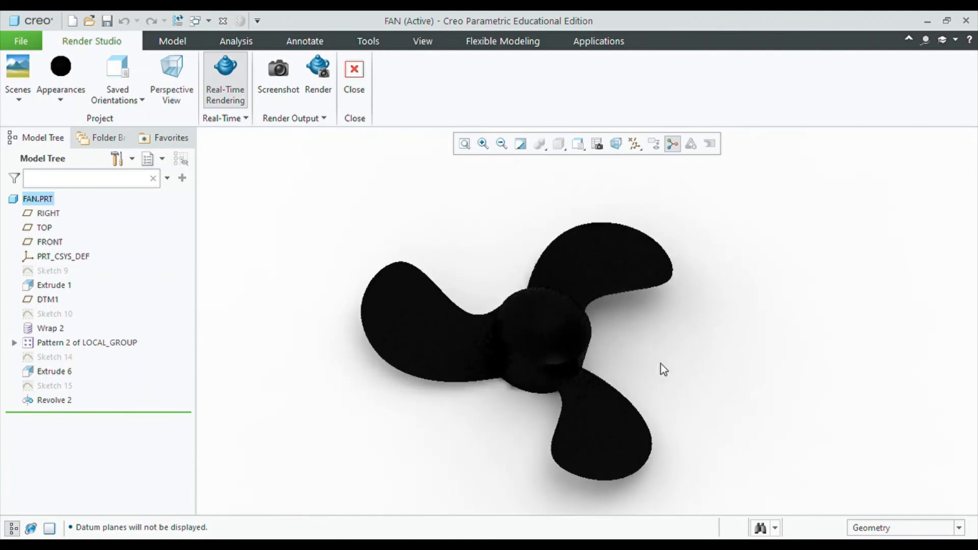
- Choose the red appearance, leave Render Studio and apply the red to the entire fan part
{"action": "left_click", "coordinate": [71, 99]}
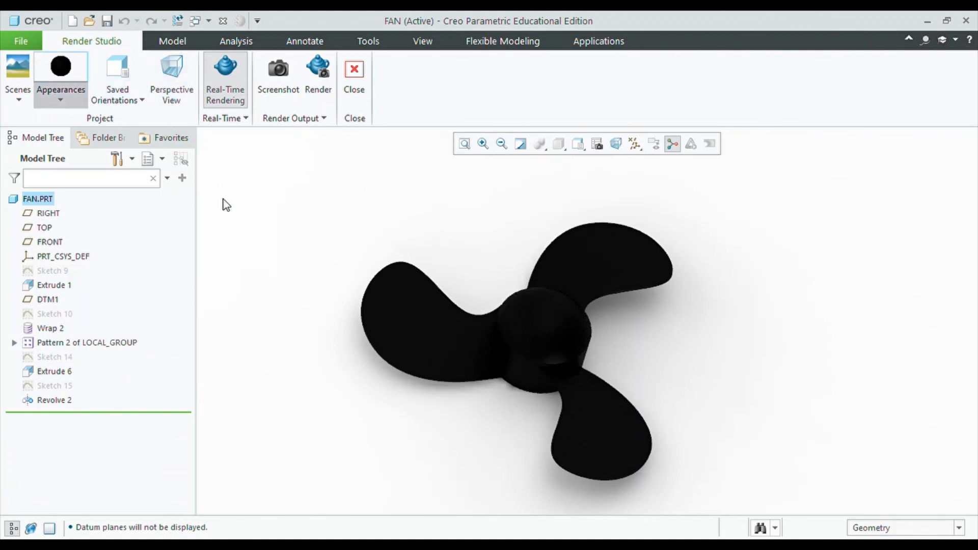
{"action": "left_click", "coordinate": [85, 229]}
{"action": "left_click", "coordinate": [632, 152]}
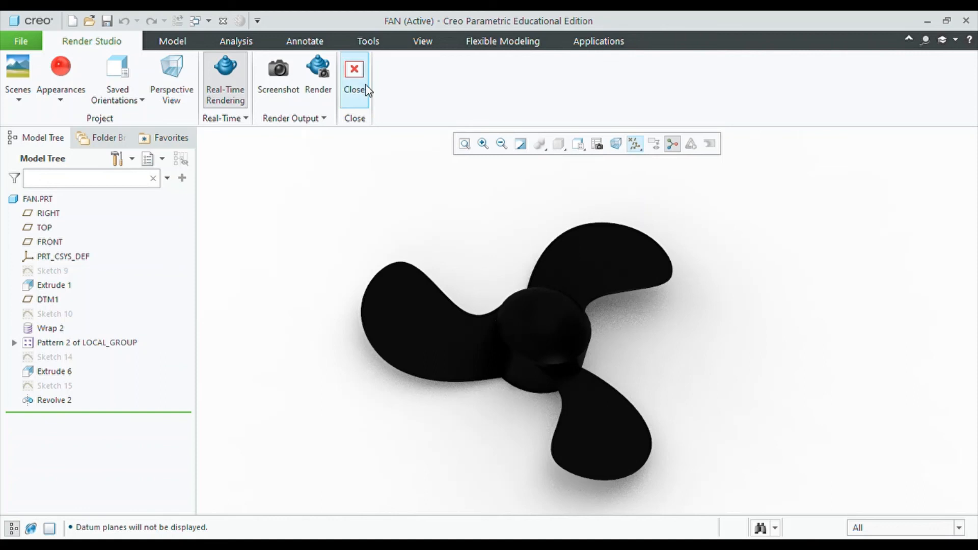
{"action": "left_click", "coordinate": [357, 76]}
{"action": "left_click", "coordinate": [638, 147]}
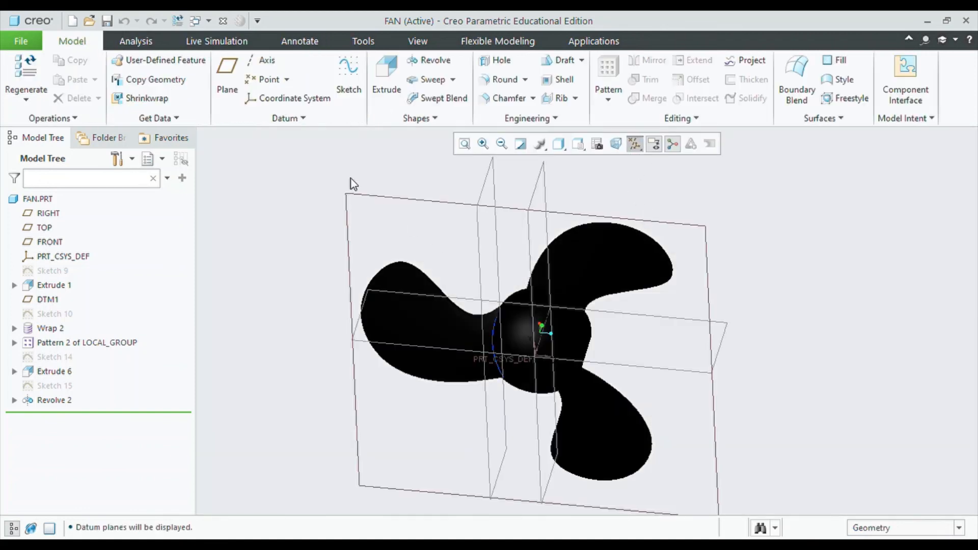
{"action": "left_click", "coordinate": [417, 41]}
{"action": "left_click", "coordinate": [148, 69]}
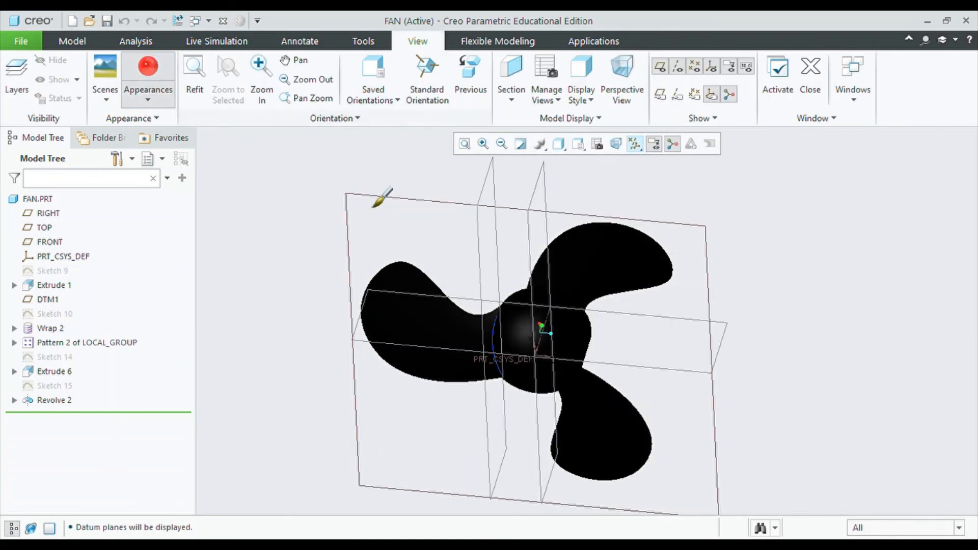
{"action": "left_click", "coordinate": [381, 215]}
{"action": "middle_click", "coordinate": [915, 110]}
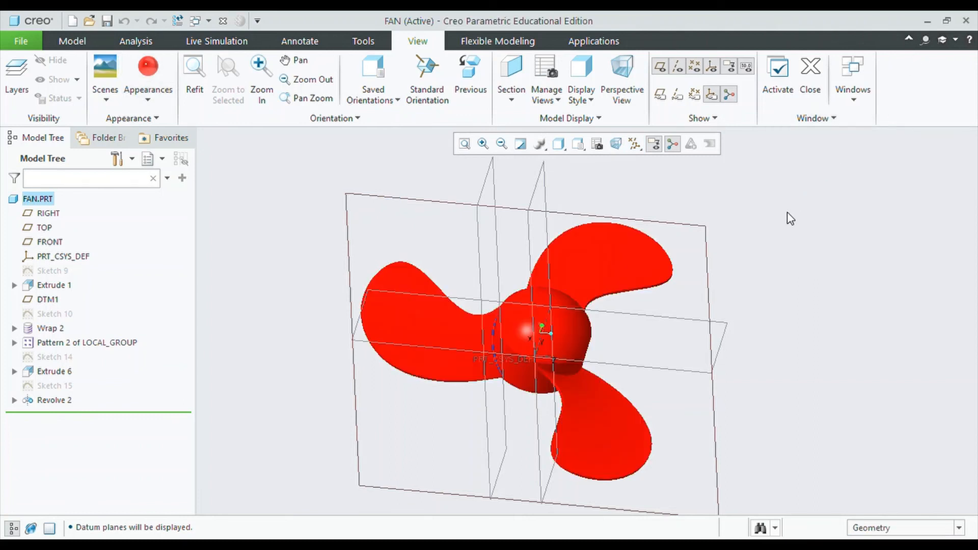
- Open the red fan in Render Studio and examine its real-time rendering from another angle
{"action": "middle_click_drag", "start_coordinate": [788, 213], "coordinate": [738, 194]}
{"action": "left_click", "coordinate": [593, 40]}
{"action": "left_click", "coordinate": [421, 76]}
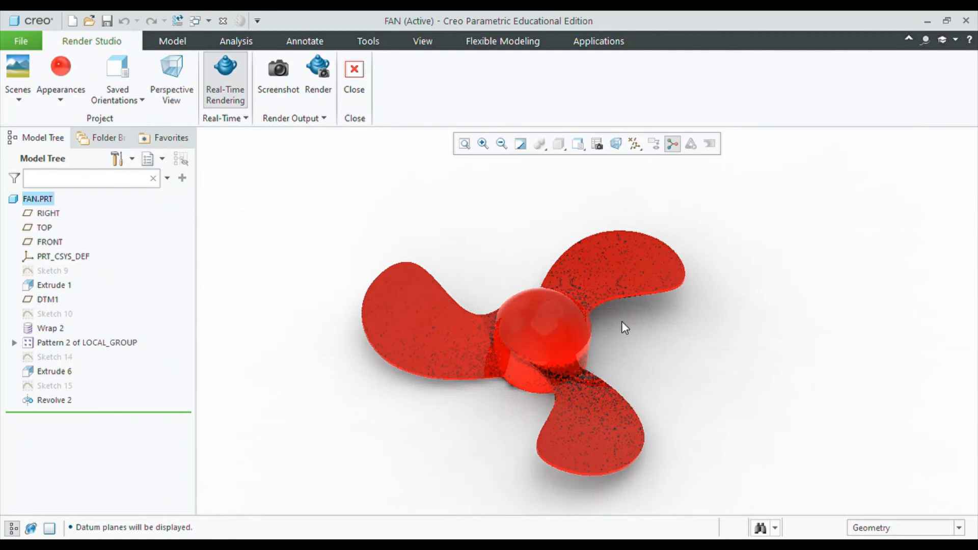
{"action": "middle_click_drag", "start_coordinate": [618, 328], "coordinate": [760, 191]}
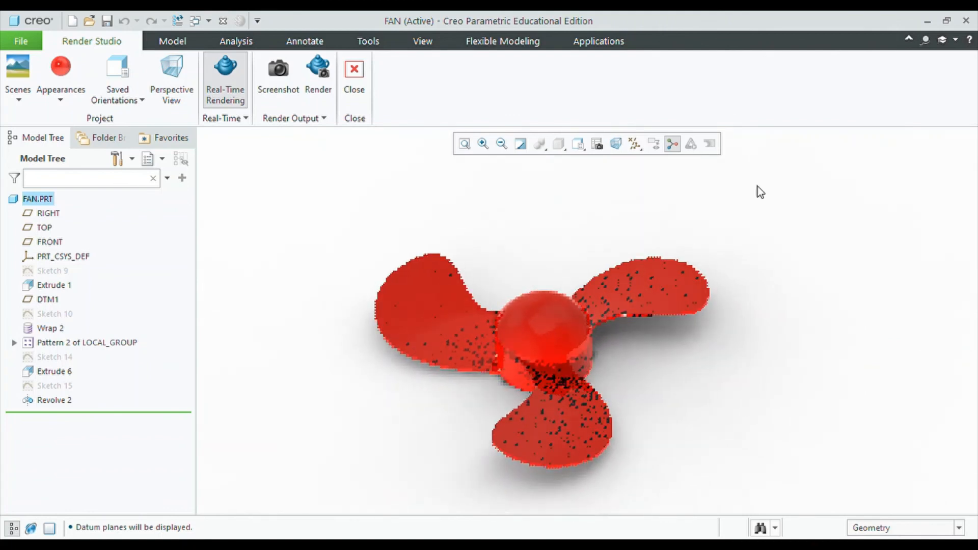